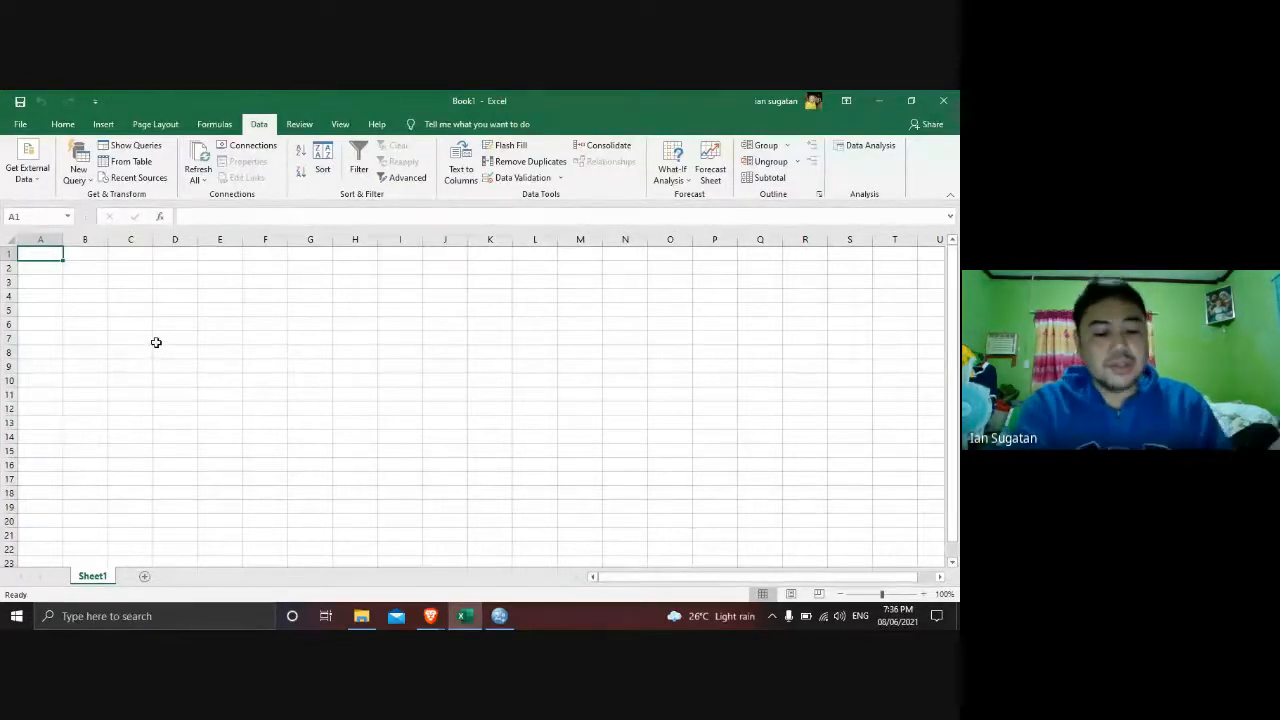
- Enter the values 89, 75, 76, 78 and 79 in cells A1 through A5
text(89)
key(Return)
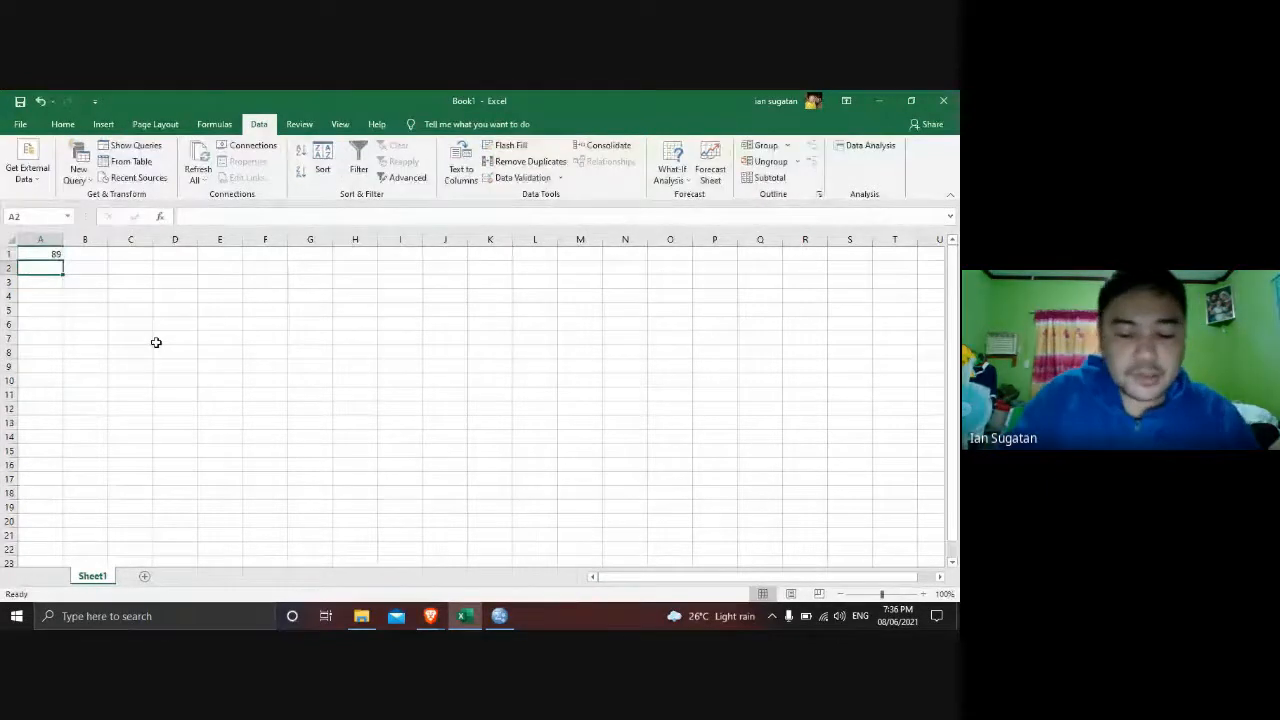
text(75)
key(Return)
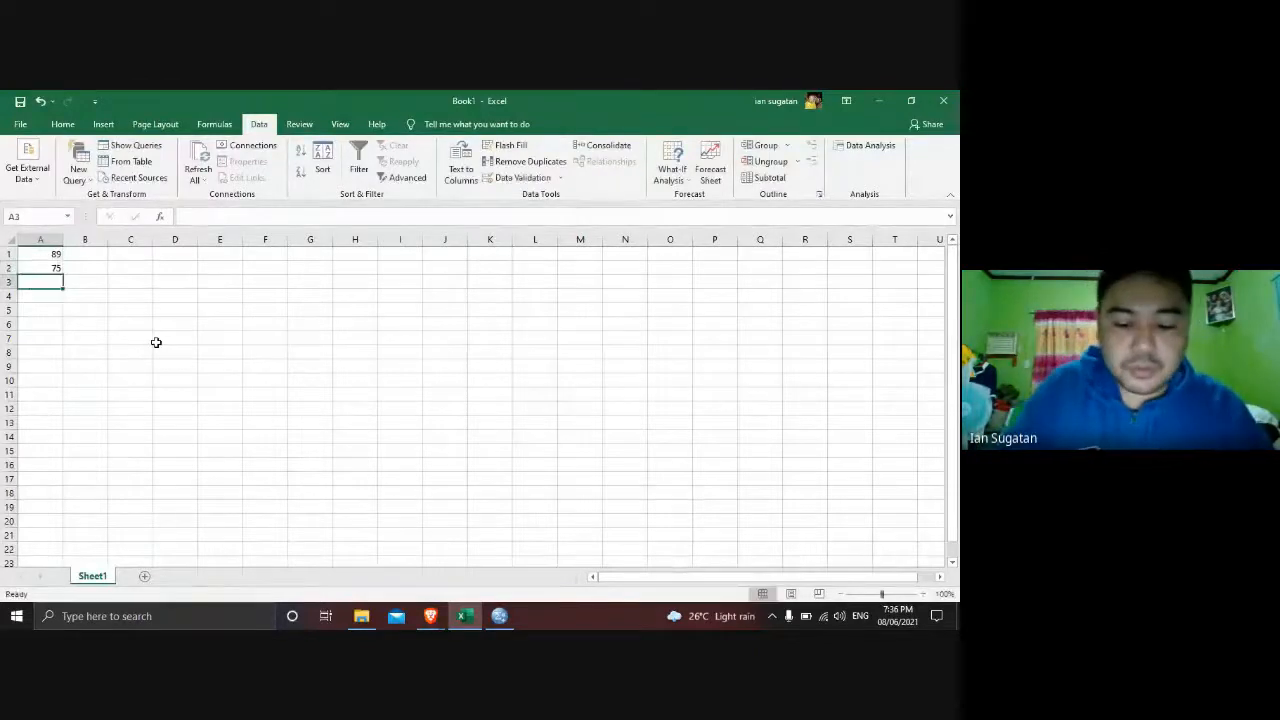
text(76)
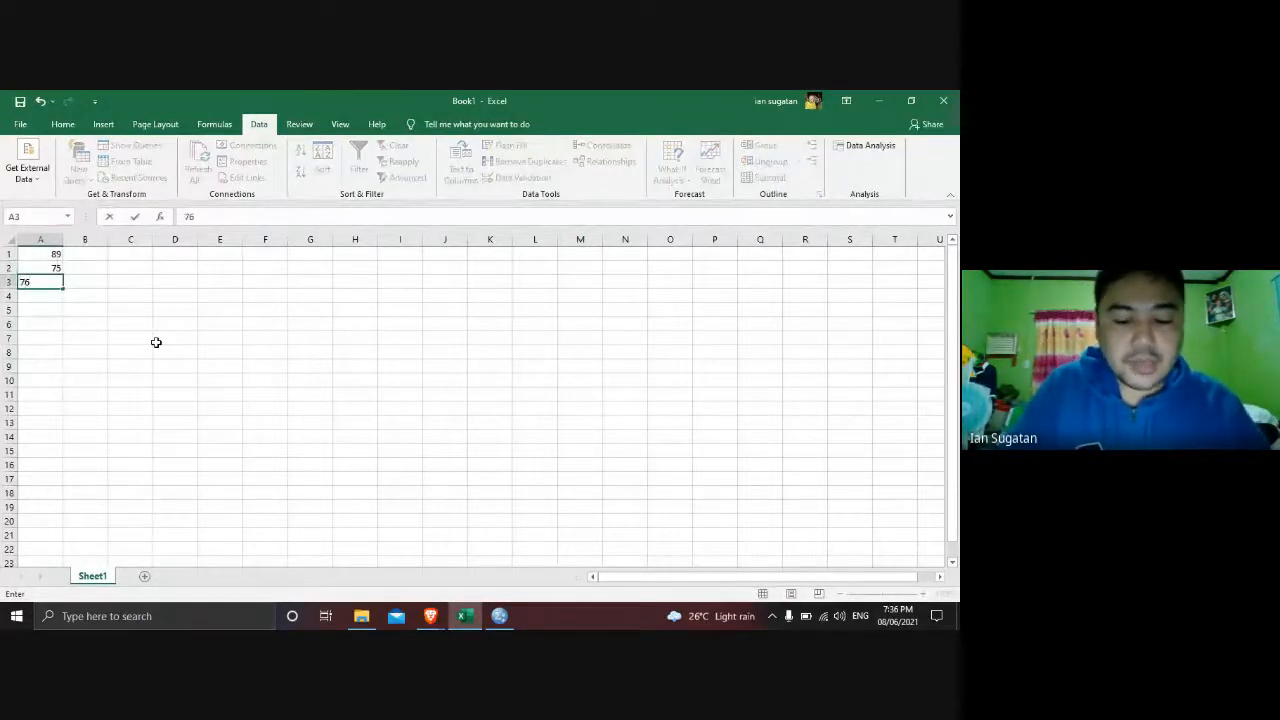
key(Return)
text(78)
key(Return)
text(7)
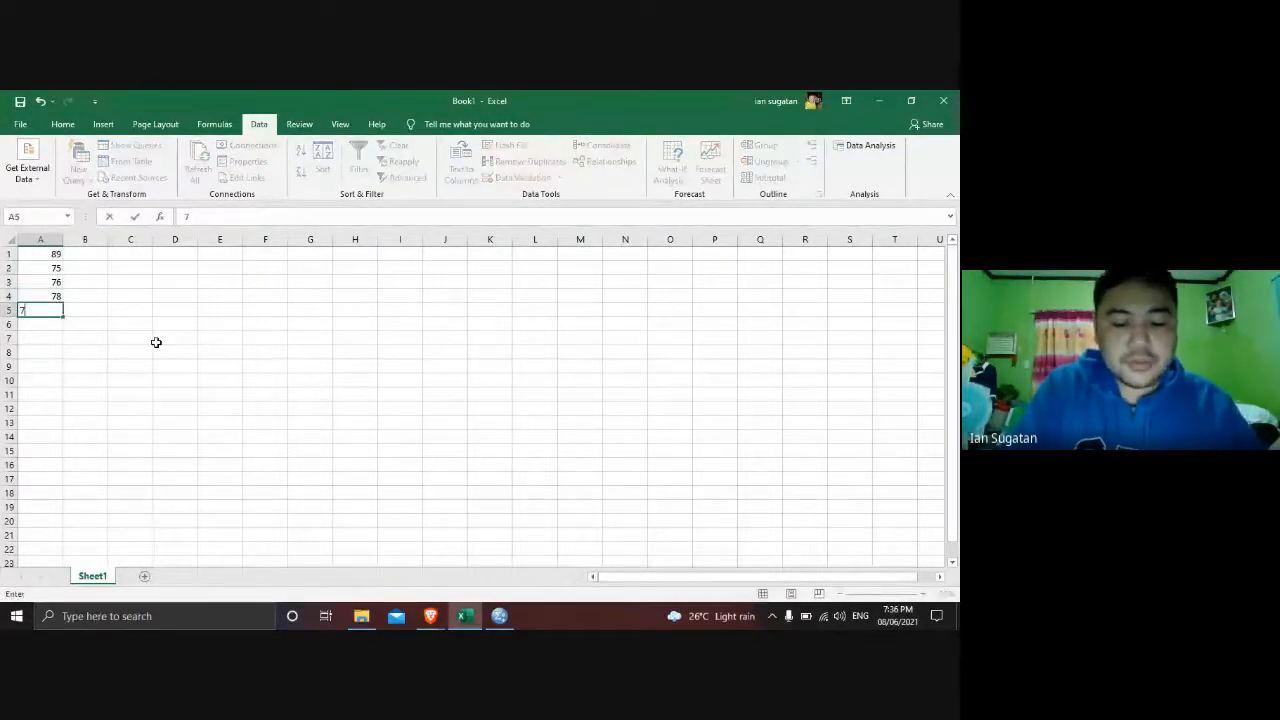
text(9)
key(Return)
- Enter the values 99, 78, 78, 88 and 81 in cells A6 through A10
text(99)
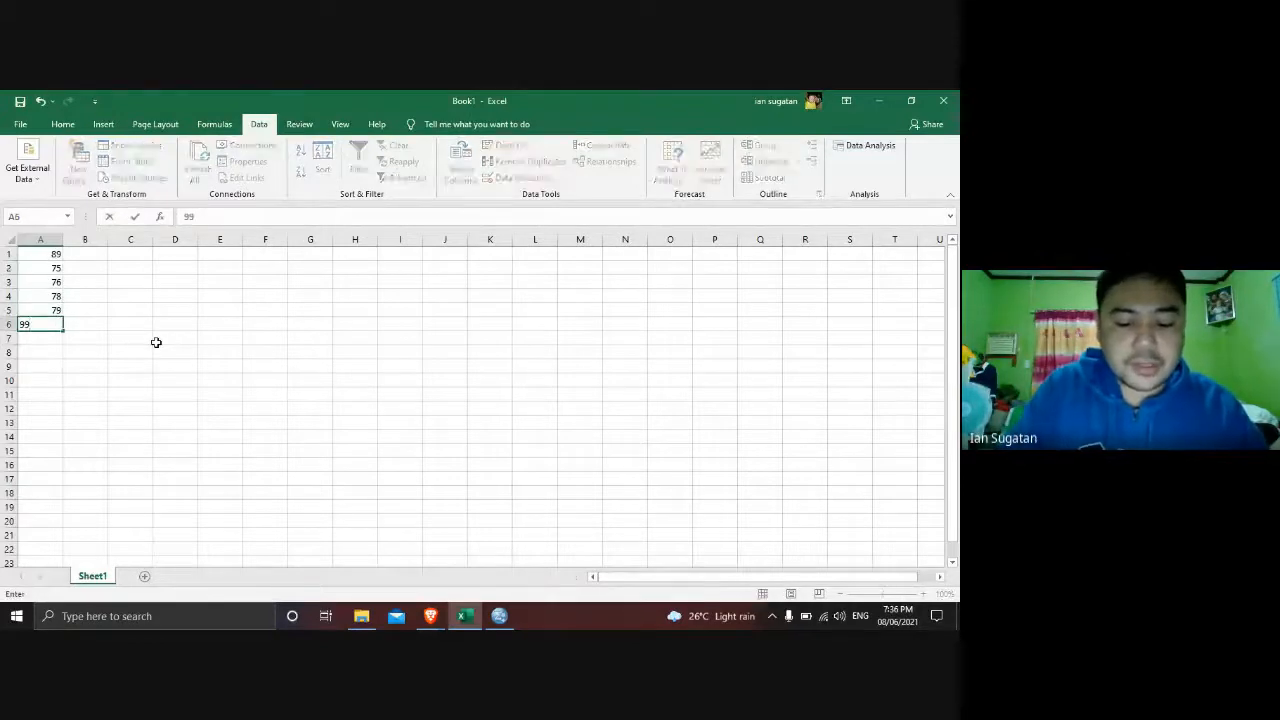
key(Return)
text(7)
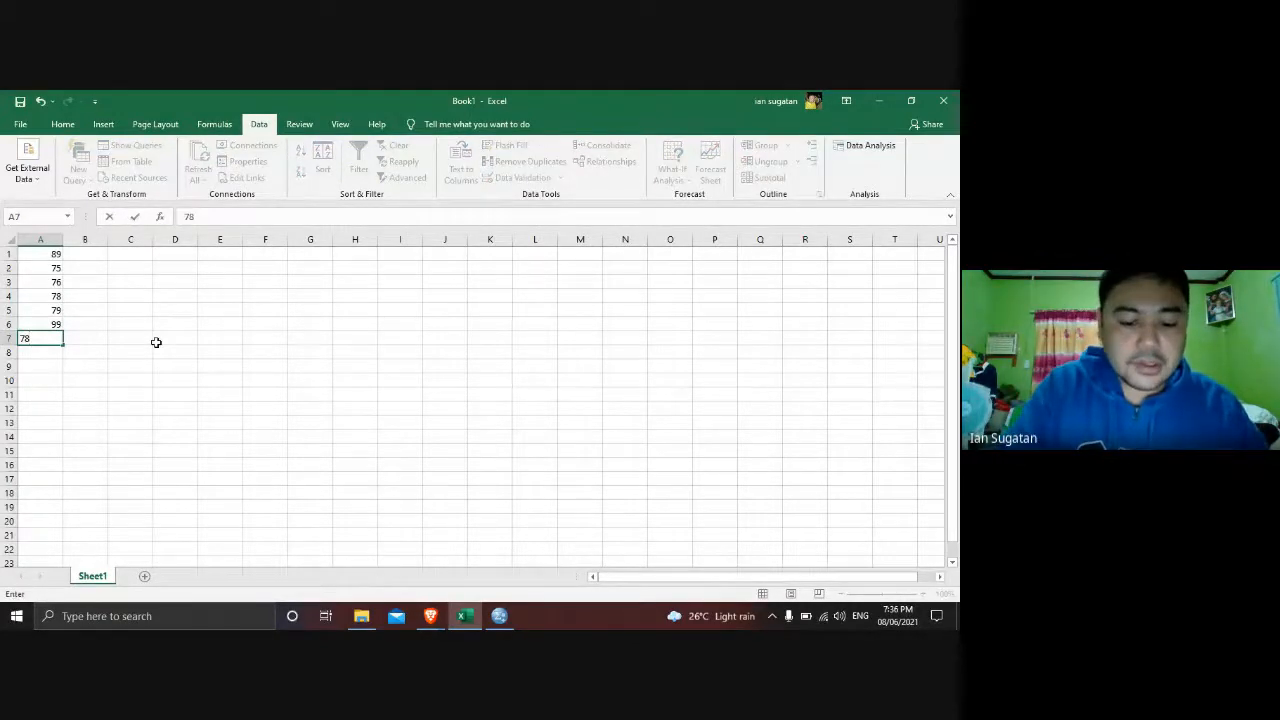
text(8)
key(Return)
text(7)
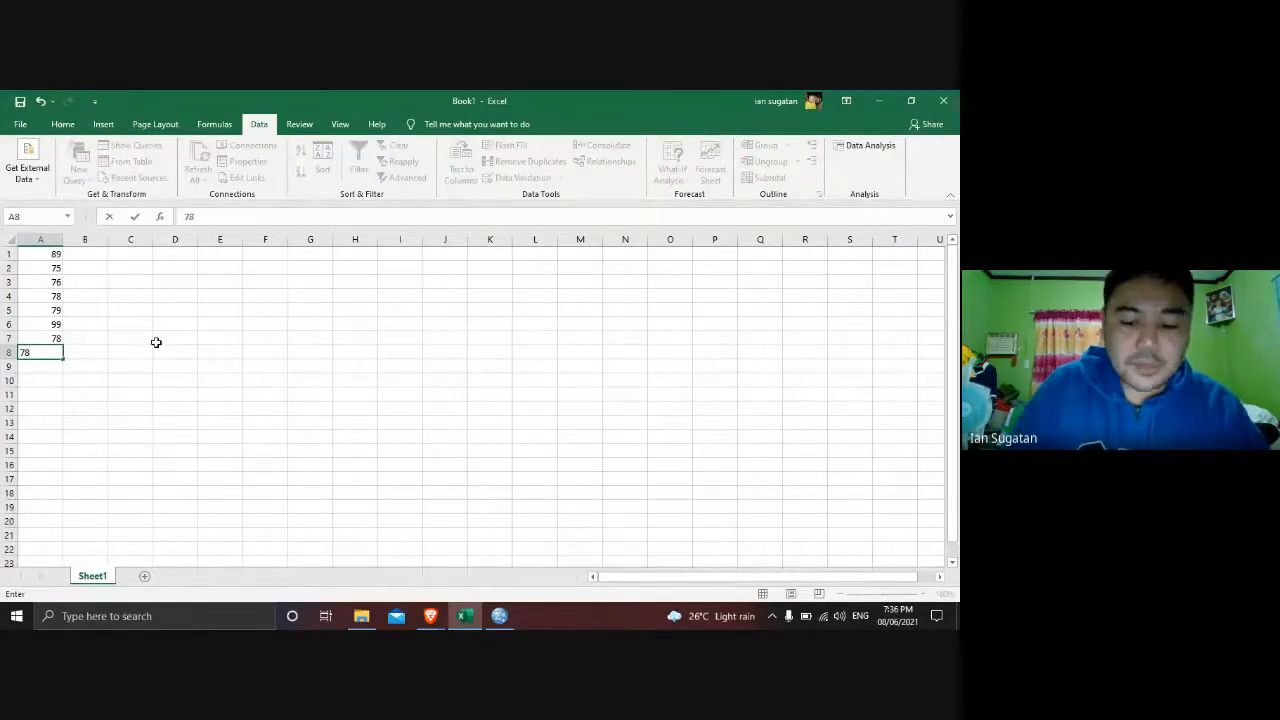
key(Return)
text(88)
key(Return)
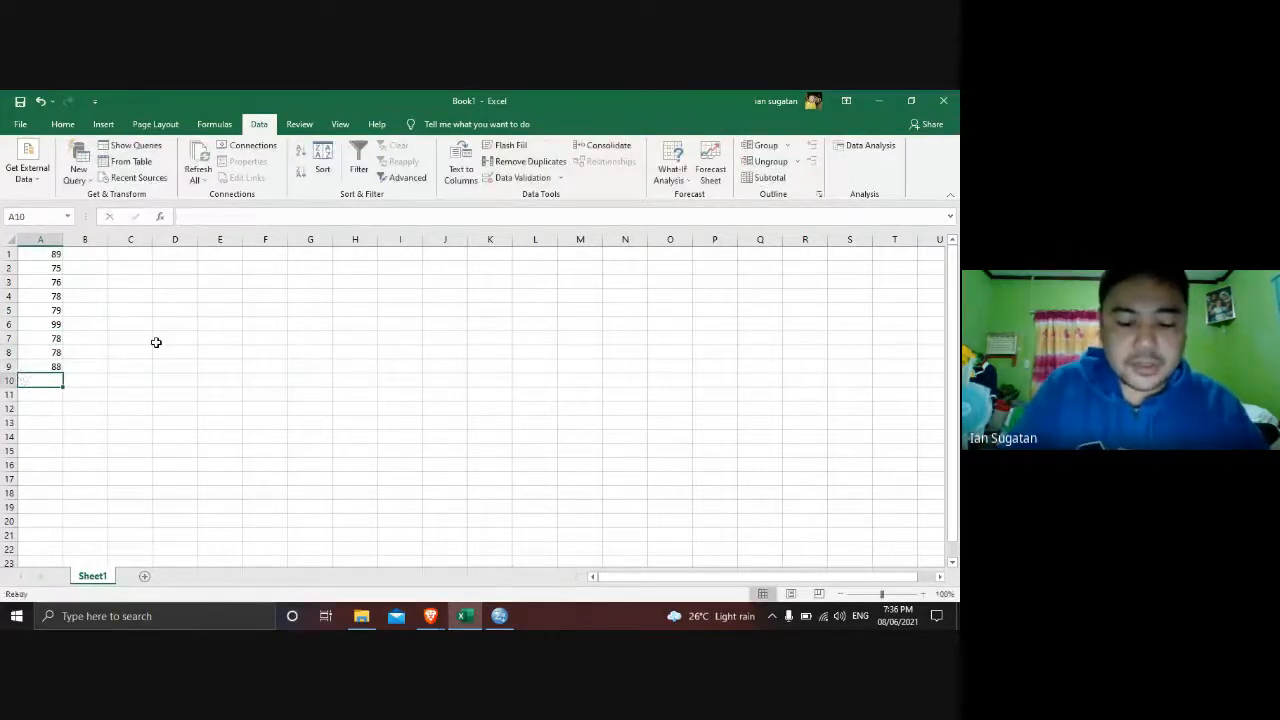
text(81)
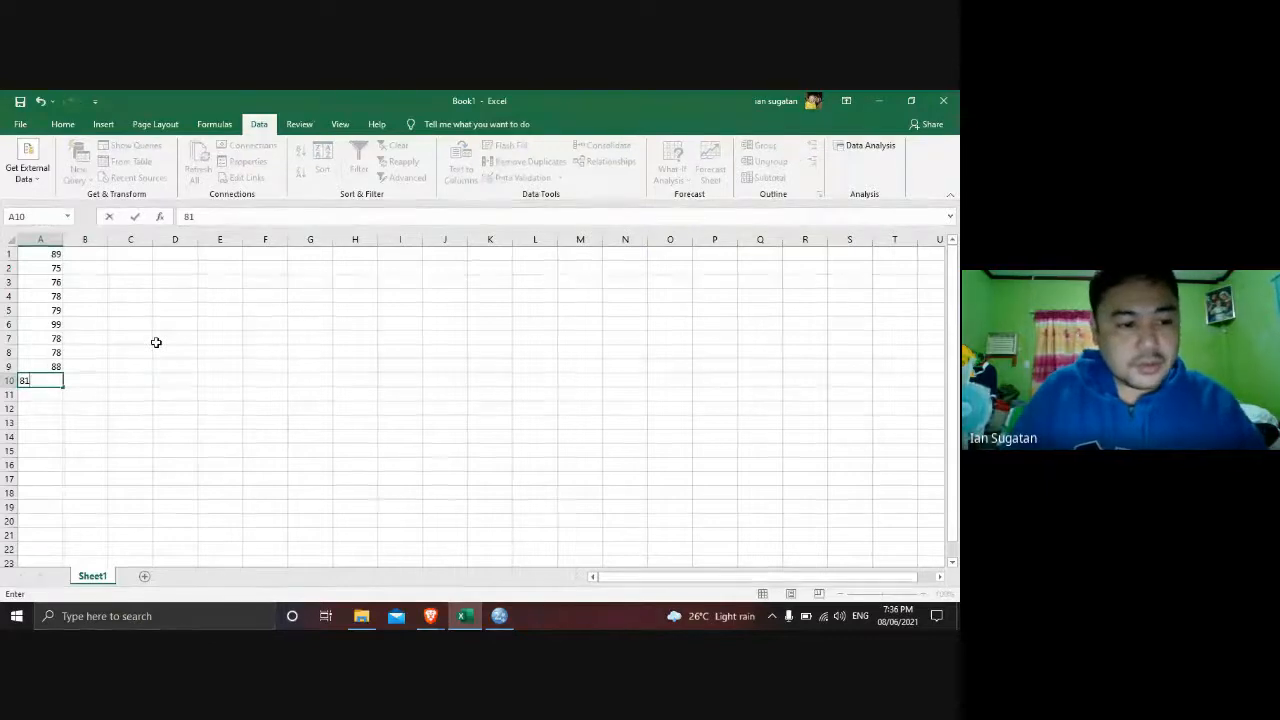
key(Return)
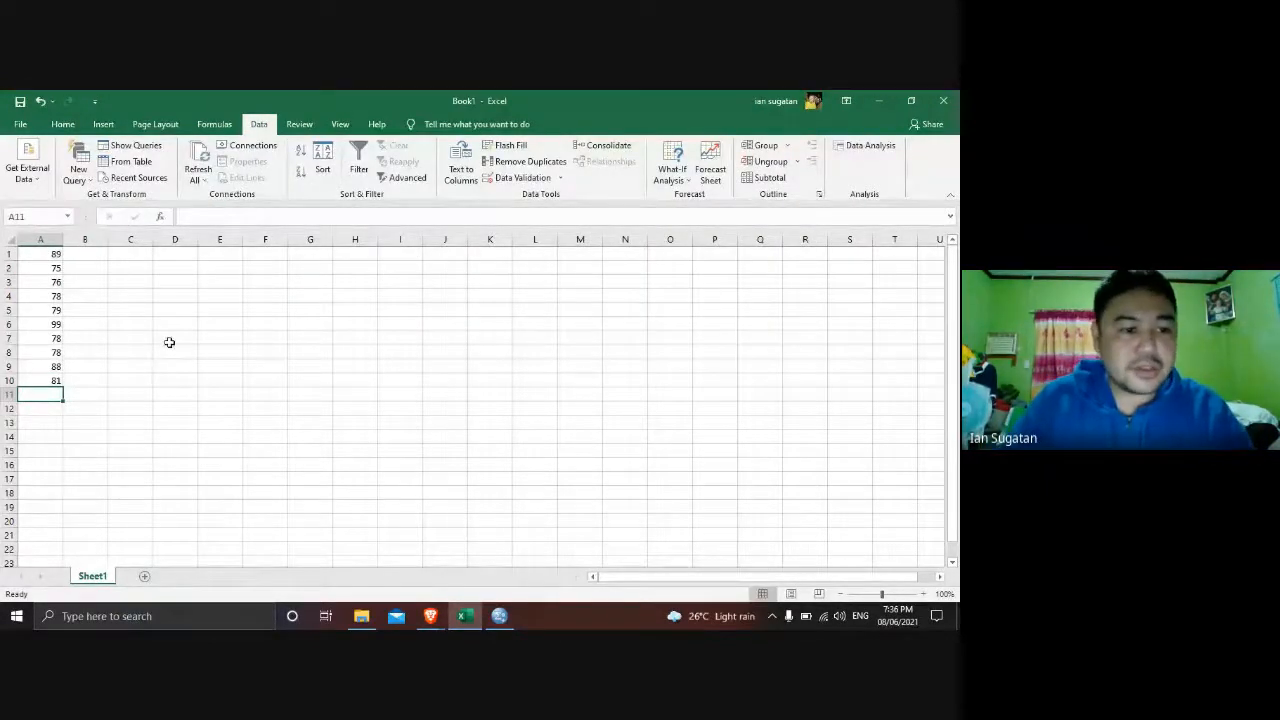
- Copy the values in A5:A9 into B4:B8 and into A11:A15
drag(48, 311, 46, 366)
right_click(44, 346)
click(78, 307)
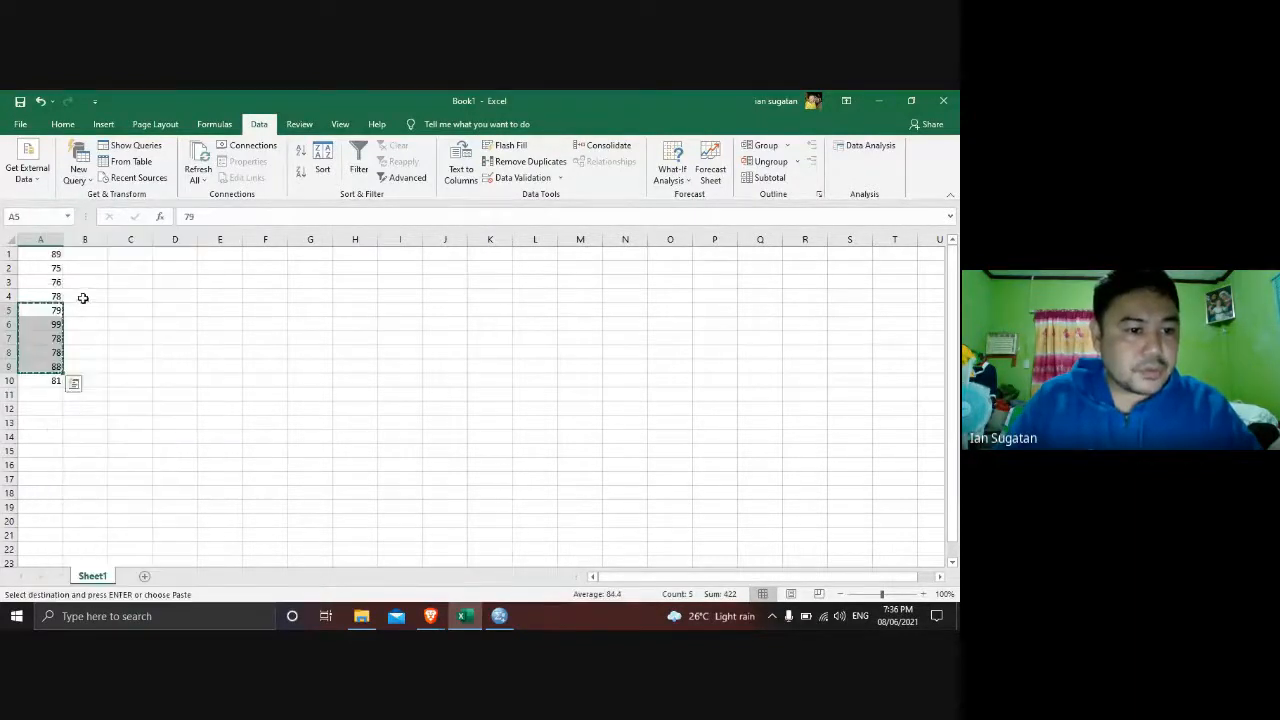
click(84, 296)
right_click(90, 284)
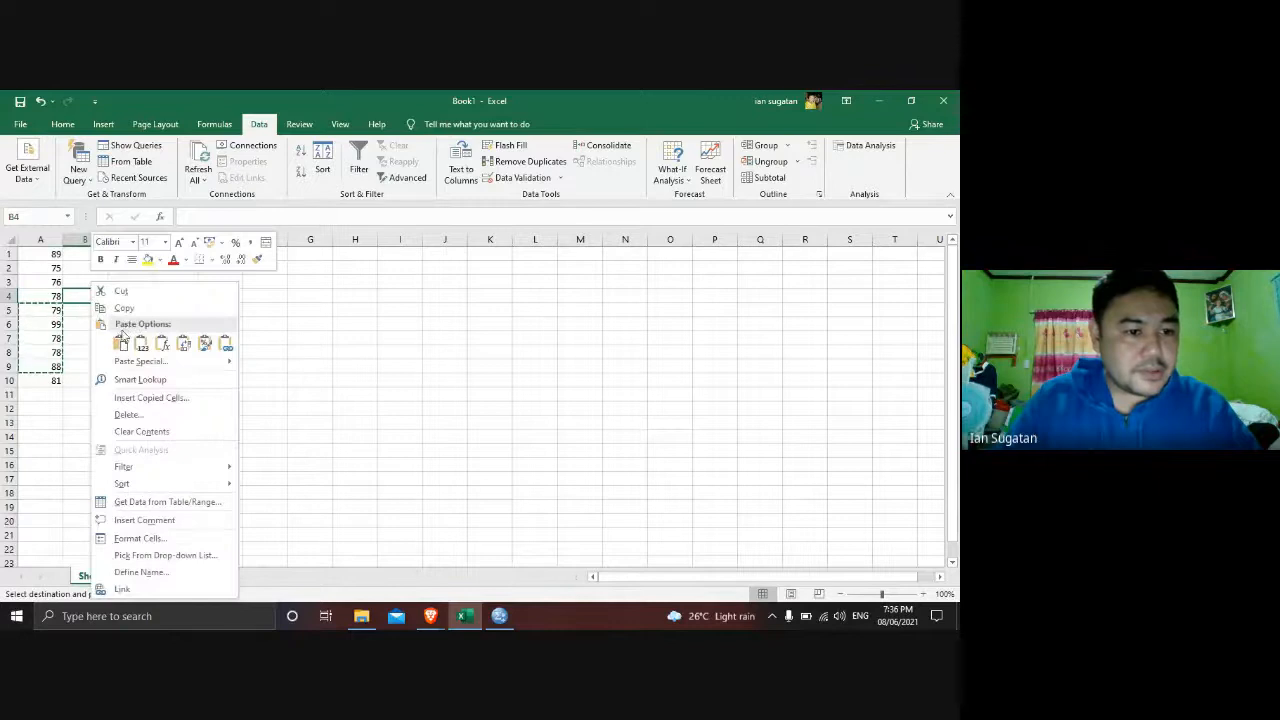
click(162, 343)
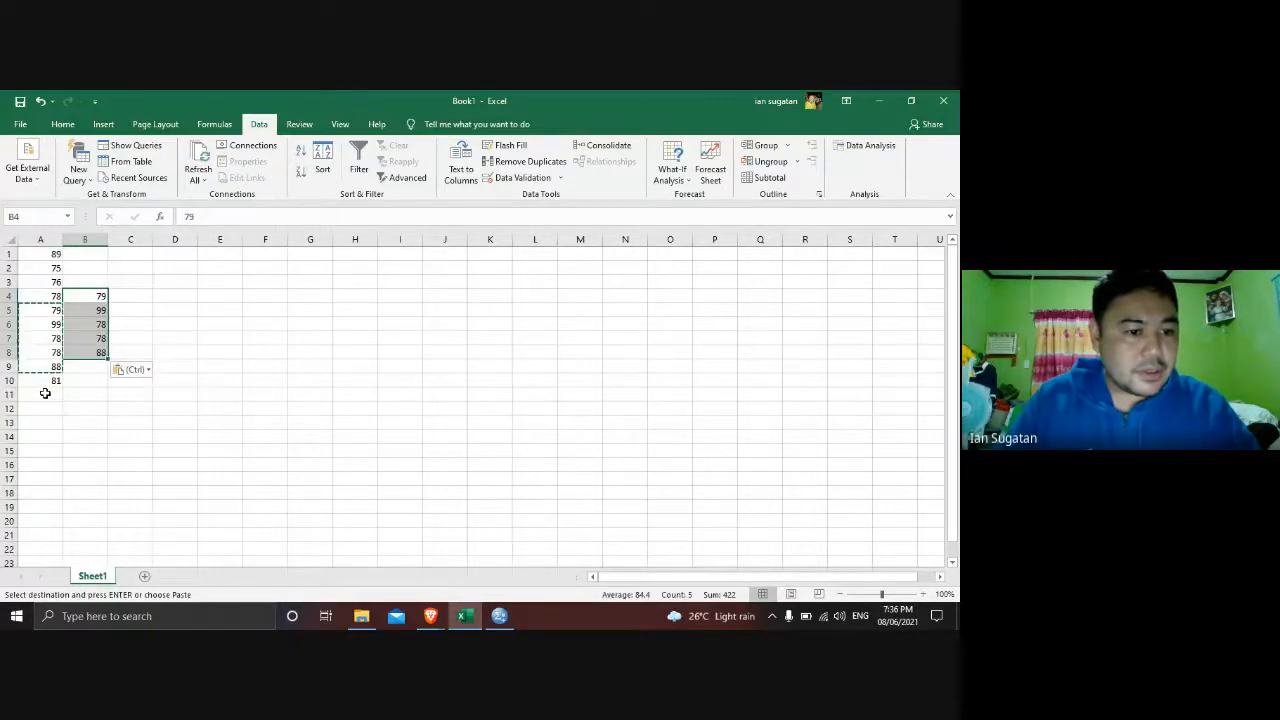
right_click(44, 395)
click(75, 343)
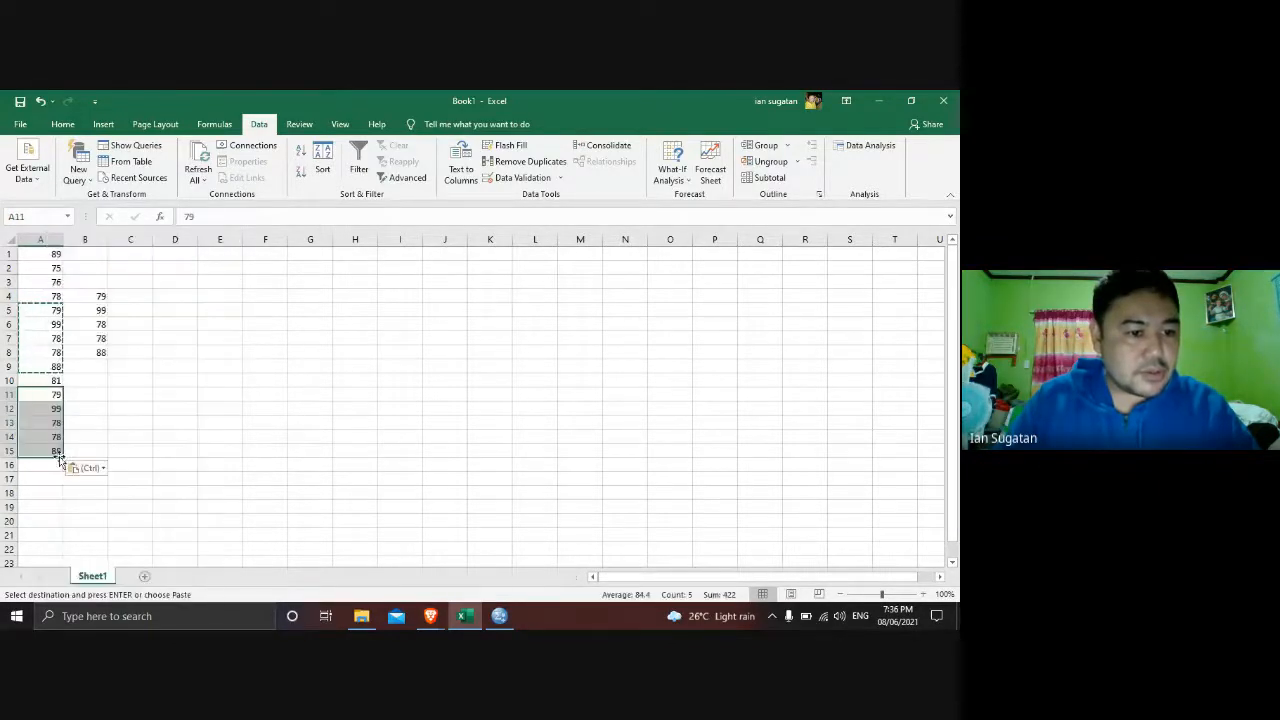
- Enter the values 88, 82, 87, 88 and 99 in cells A16 through A20
click(55, 469)
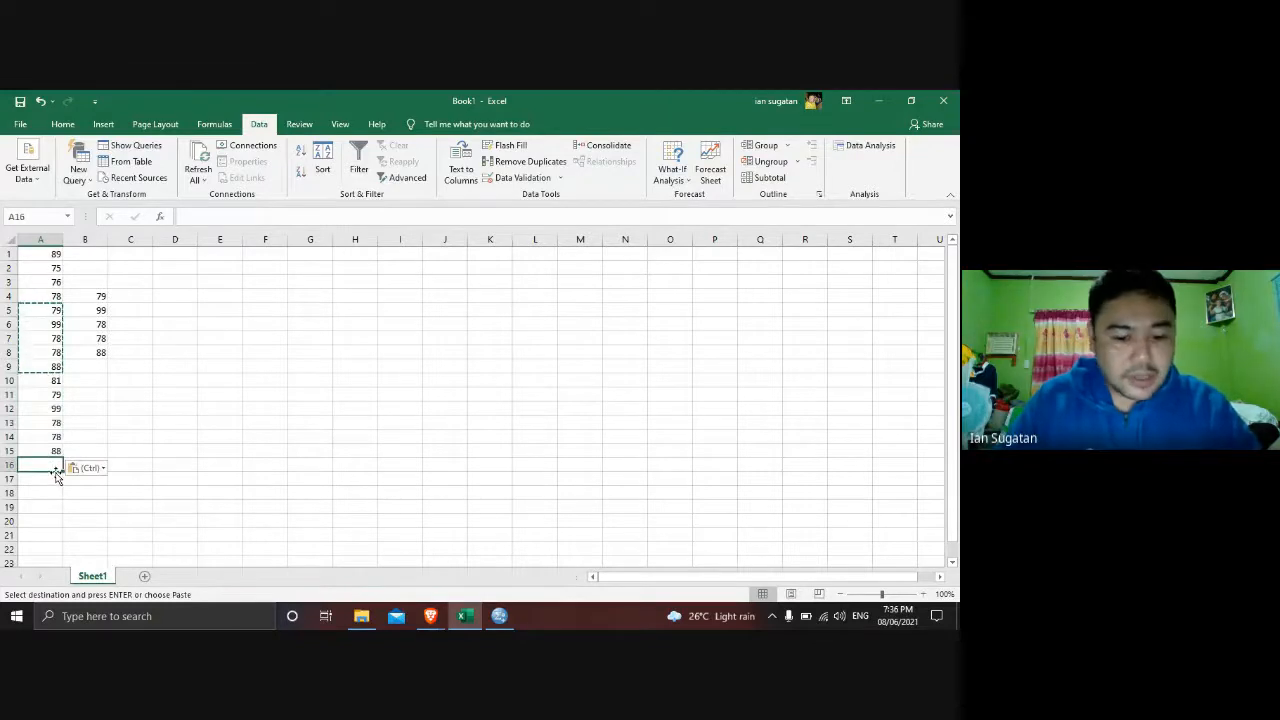
text(88)
key(Return)
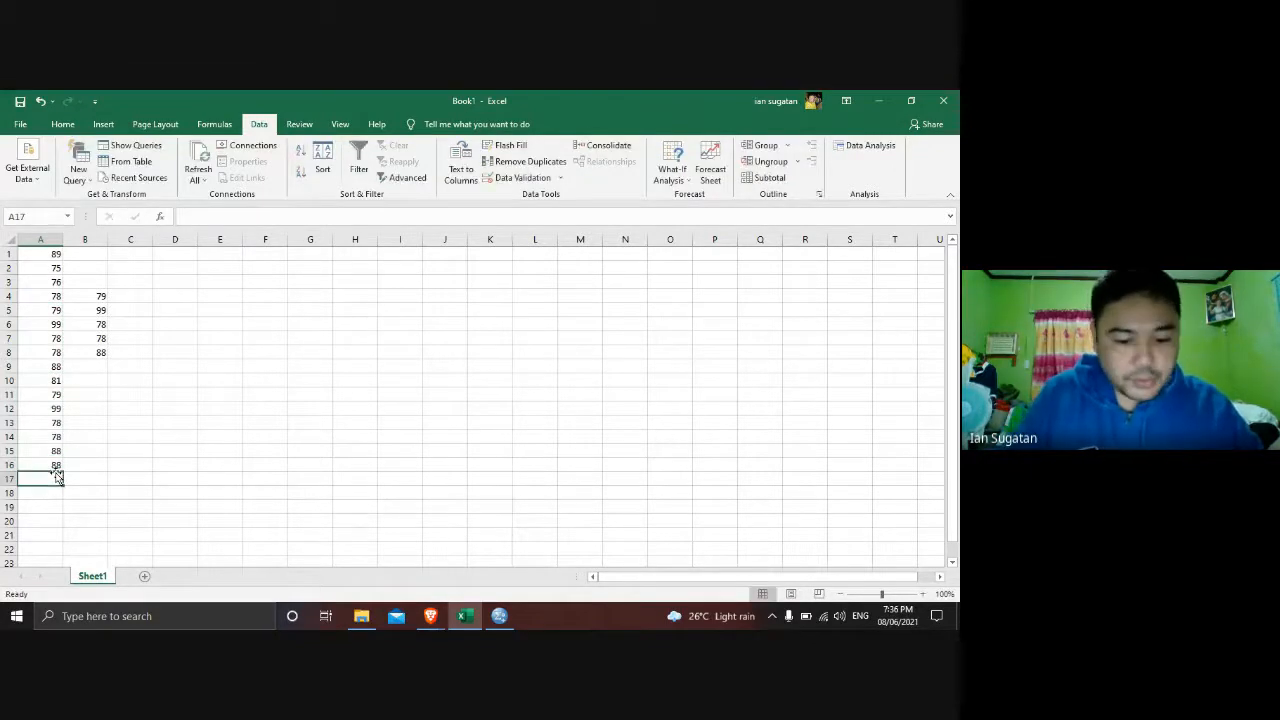
text(82)
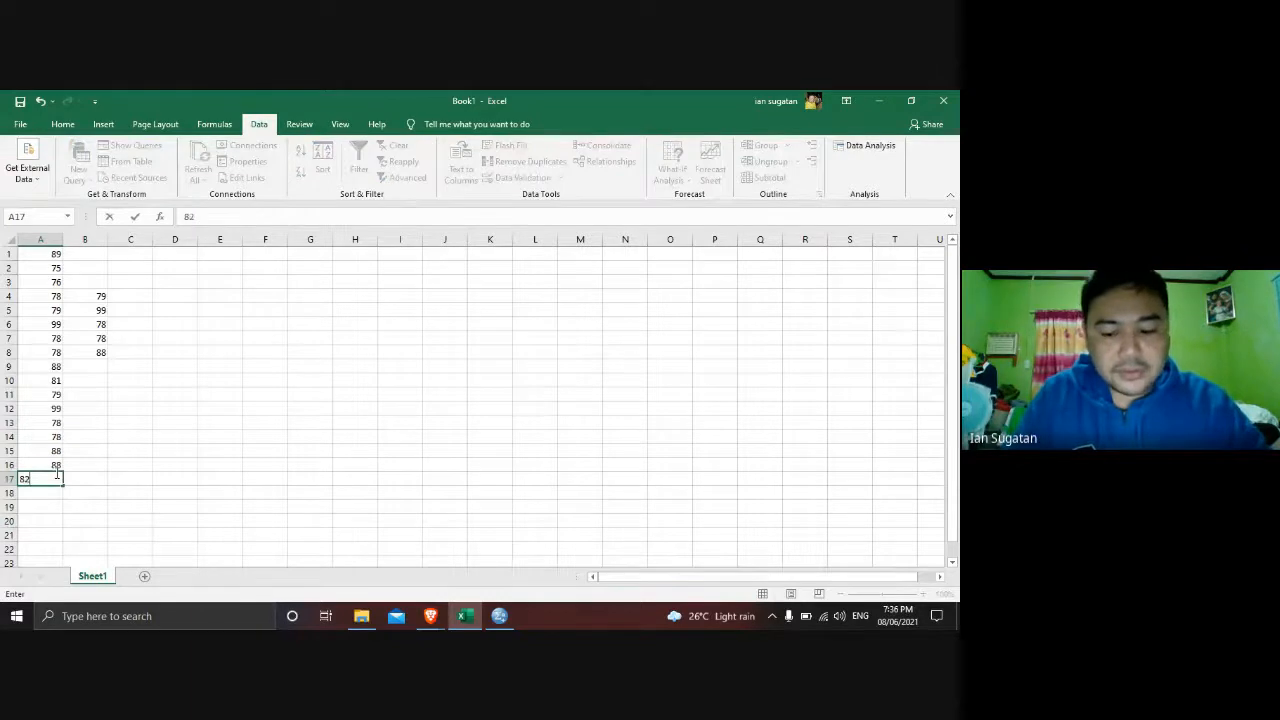
key(Return)
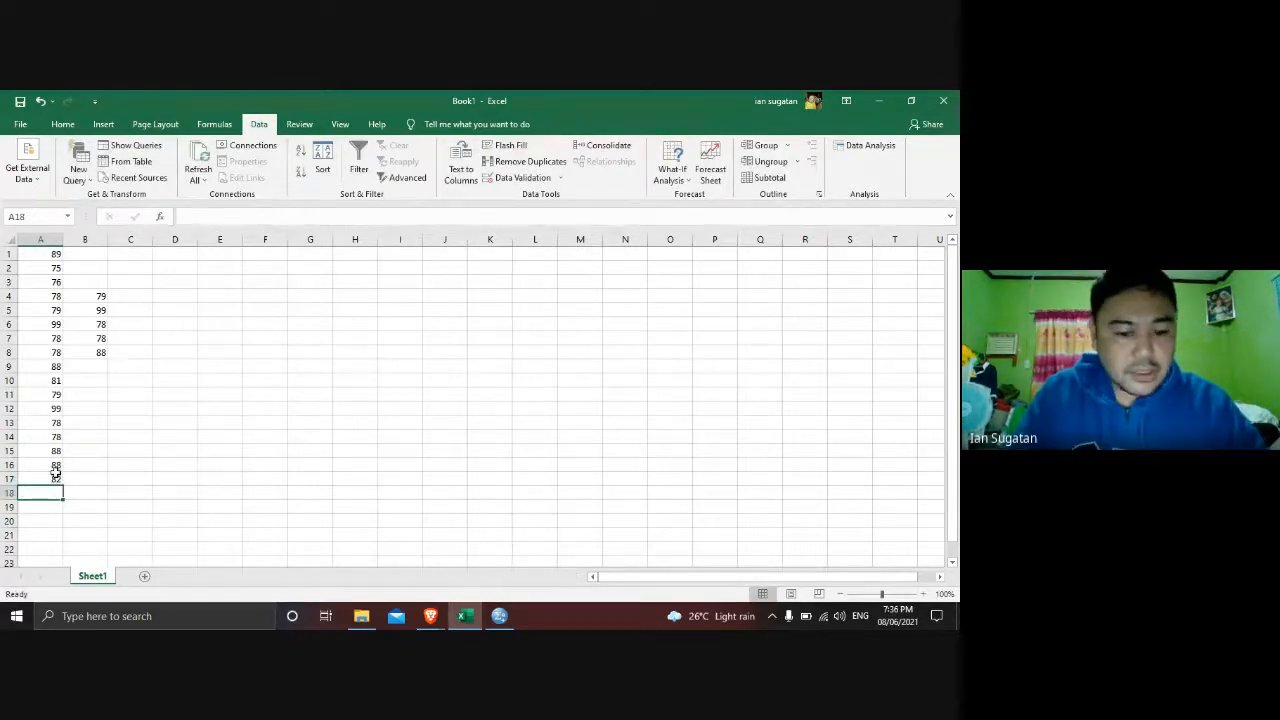
text(87)
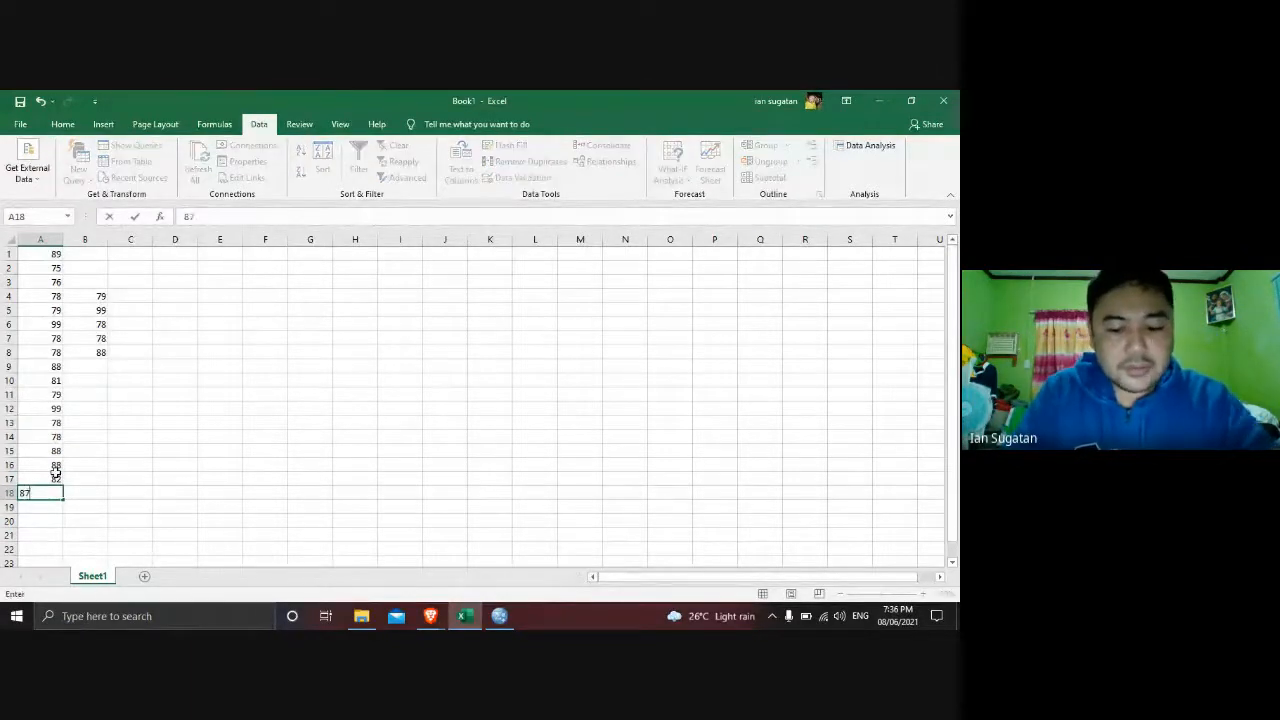
key(Return)
text(88)
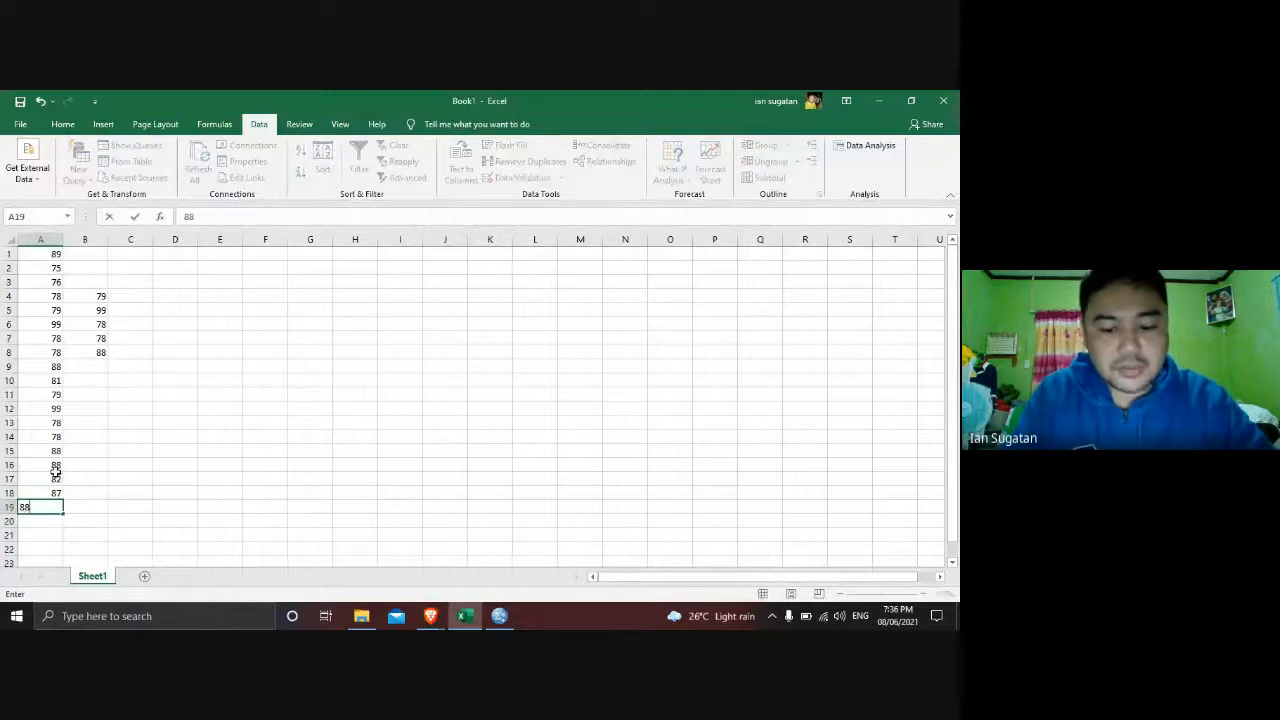
key(Return)
text(99)
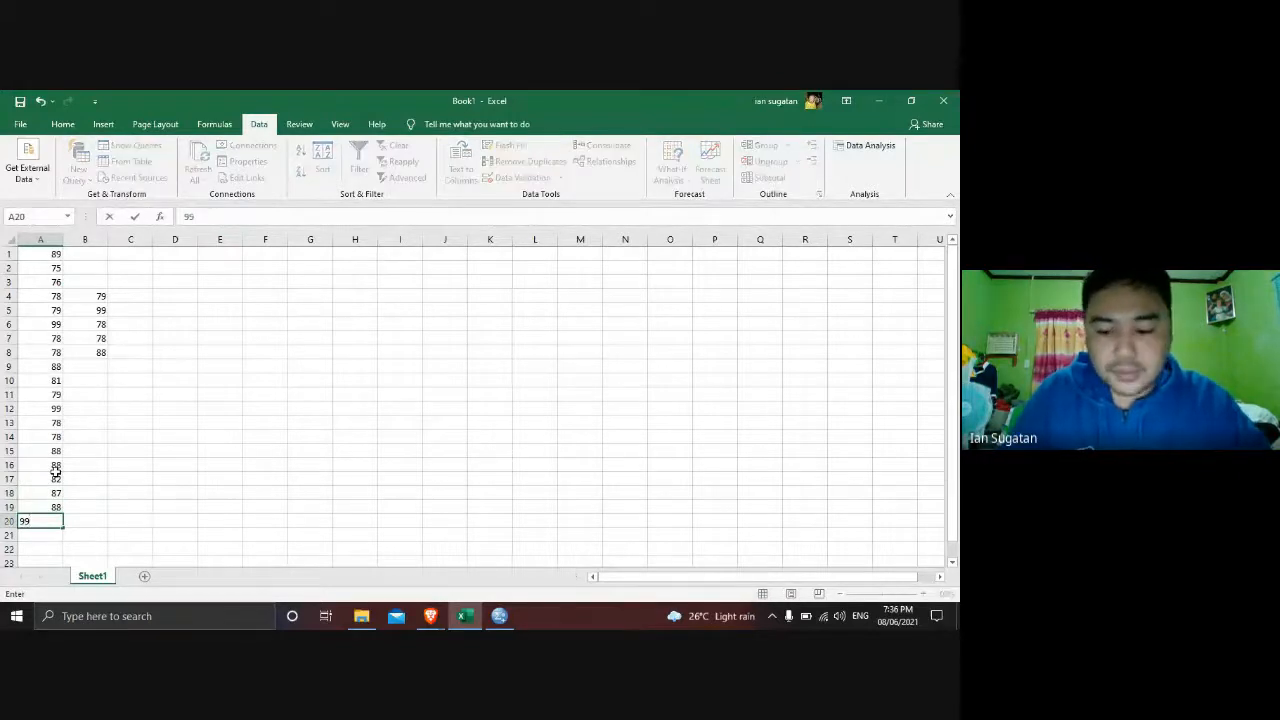
key(Return)
- Enter the values 98, 86, 88, 87 and 98 in cells B1 through B5
key(Right)
key(Up)
key(Up)
key(Up)
key(Up)
key(Up)
key(Up)
key(Up)
key(Up)
key(Up)
key(Up)
key(Up)
key(Up)
key(Up)
key(Up)
key(Up)
key(Up)
key(Up)
key(Up)
key(Up)
key(Up)
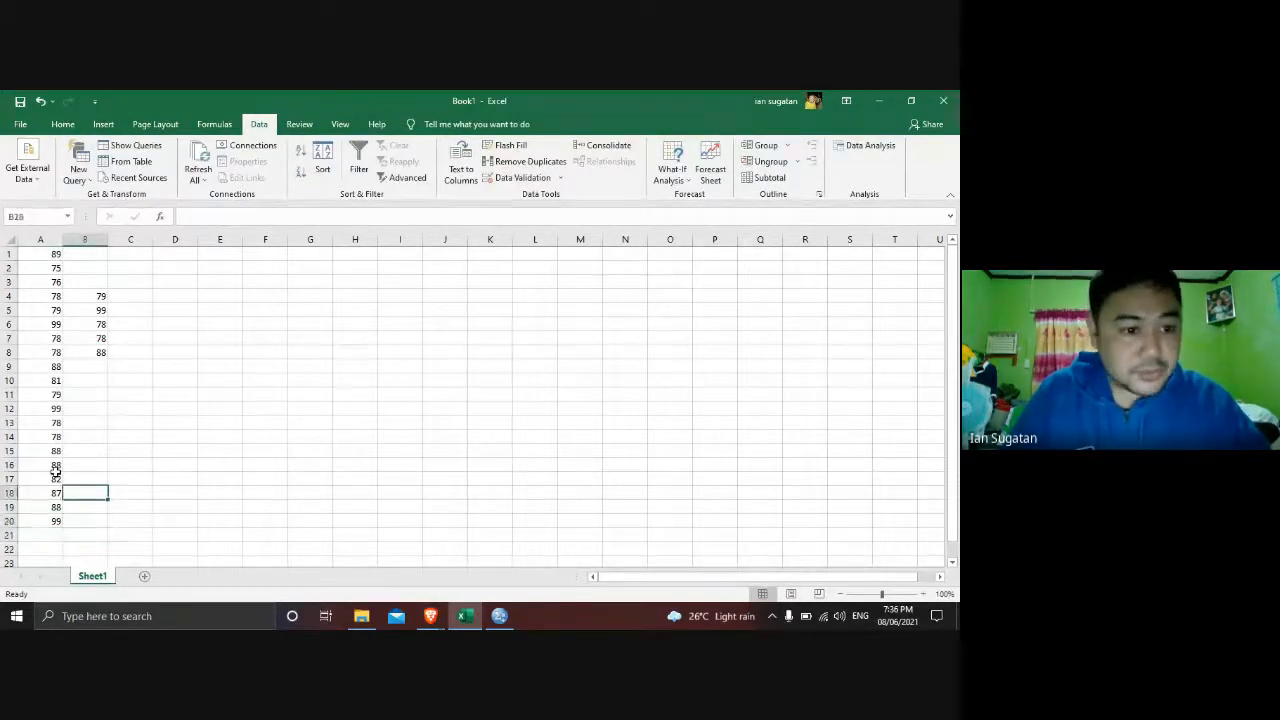
text(98)
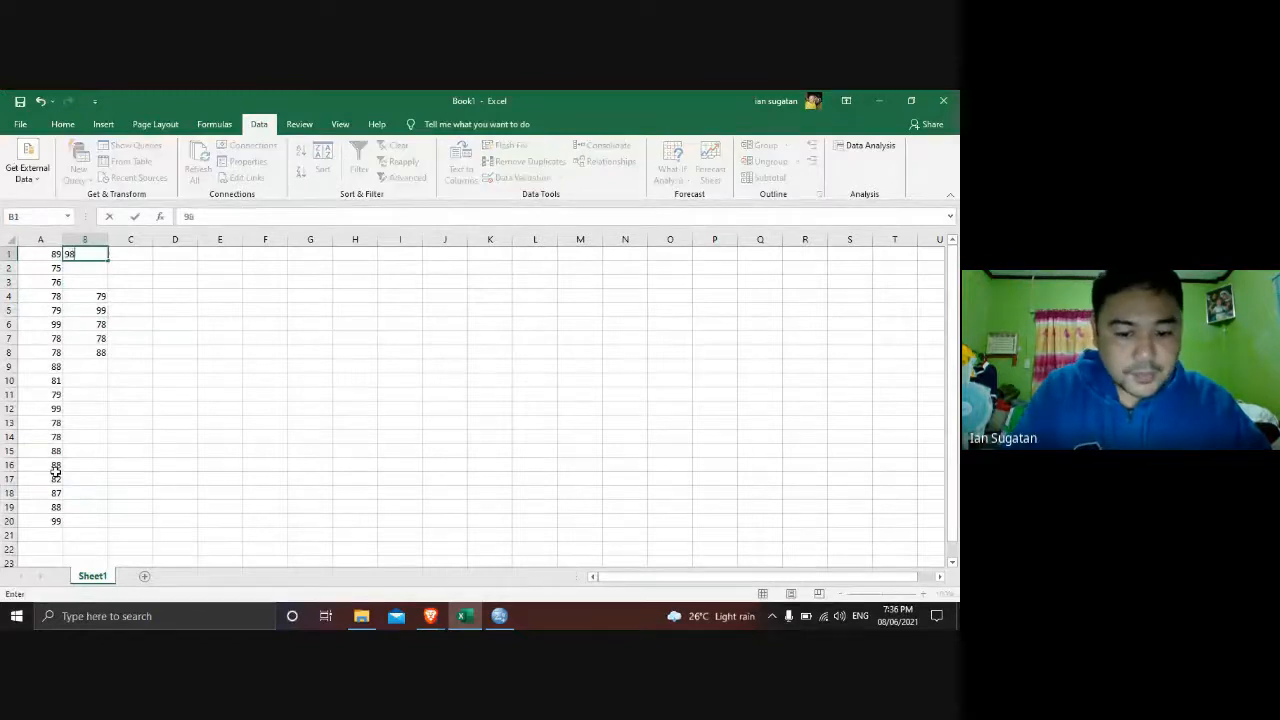
key(Return)
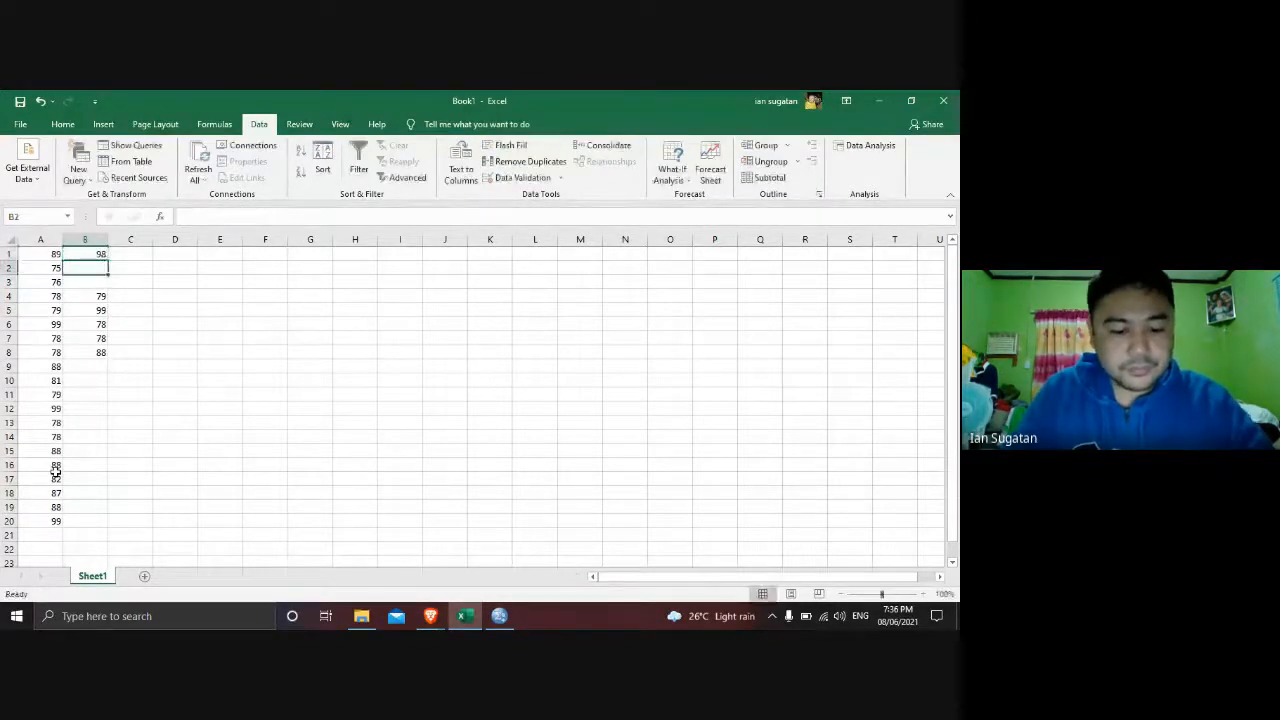
text(86)
key(Return)
text(88)
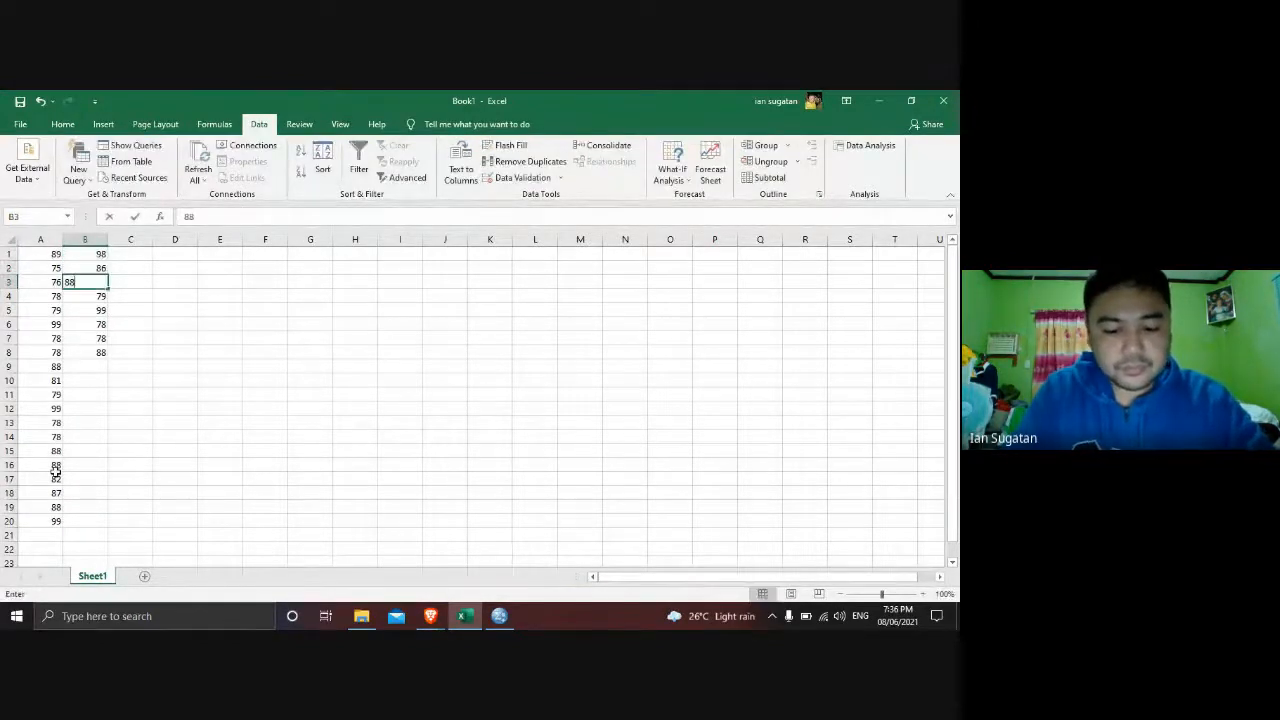
key(Return)
text(87)
key(Return)
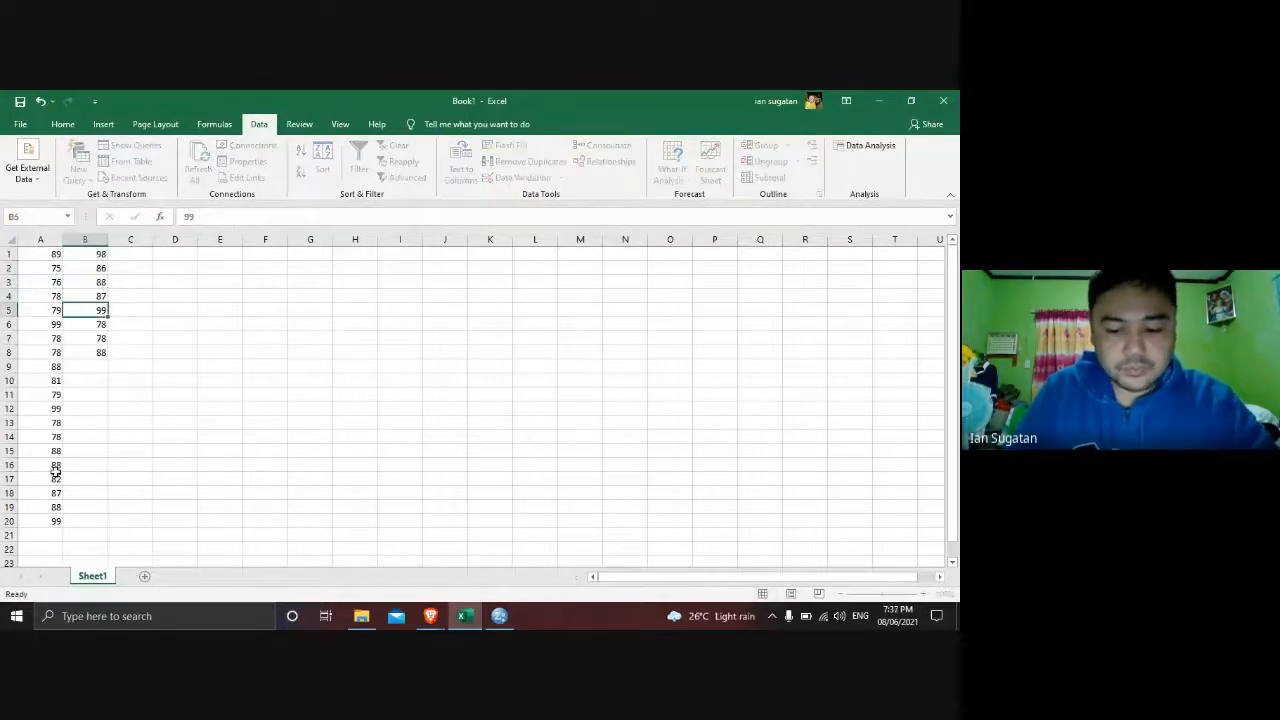
text(9)
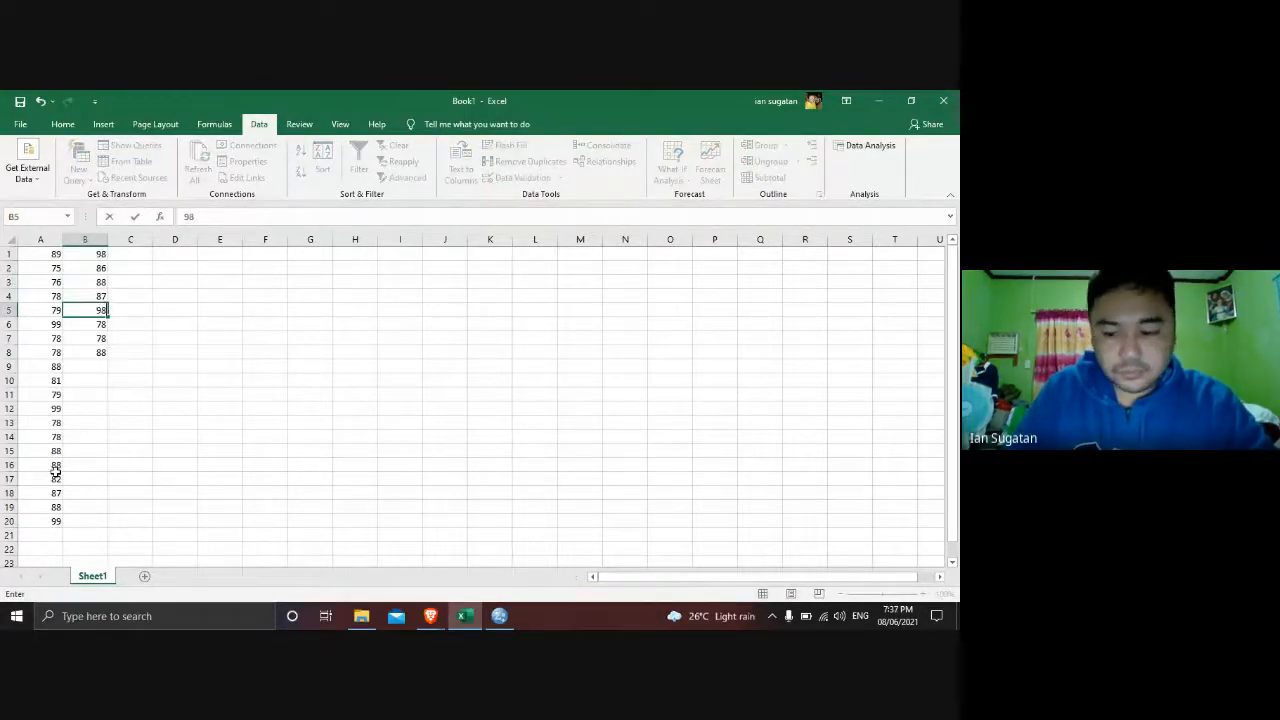
text(8)
key(Return)
- Enter 76 in cell B10 and 78 in cell B9
key(Return)
key(Return)
key(Return)
key(Return)
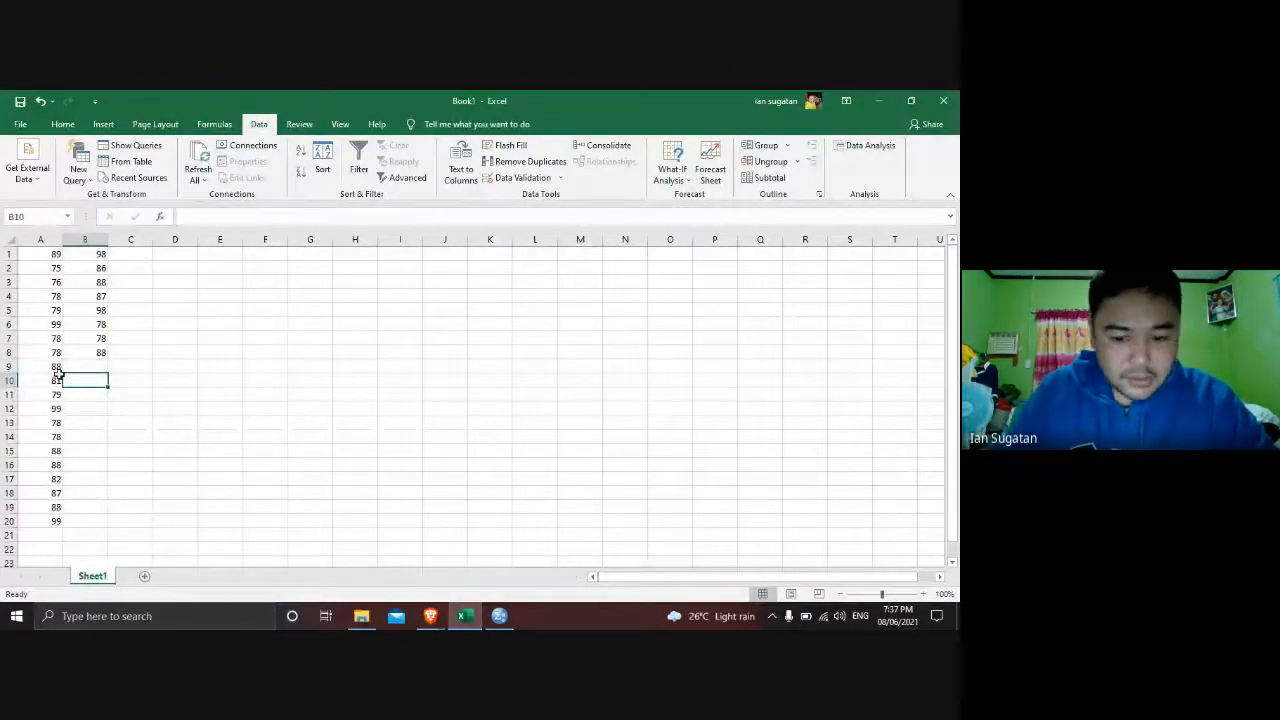
text(76)
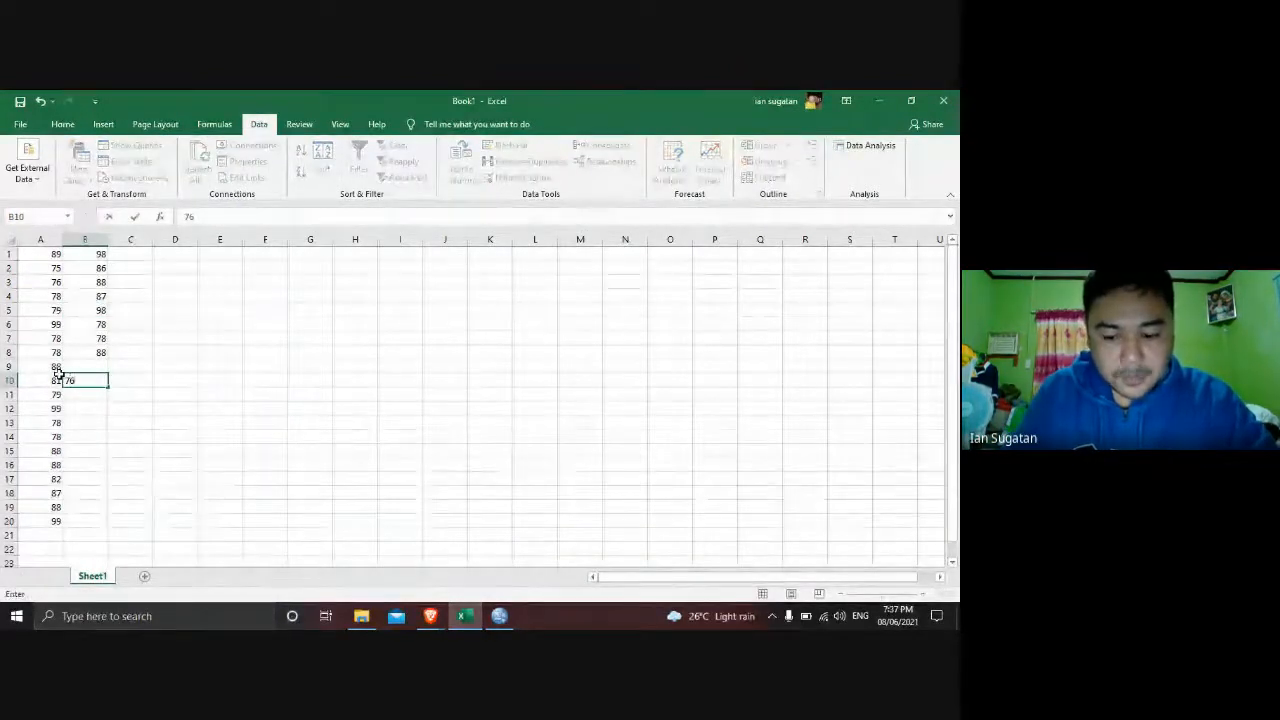
key(Up)
text(7)
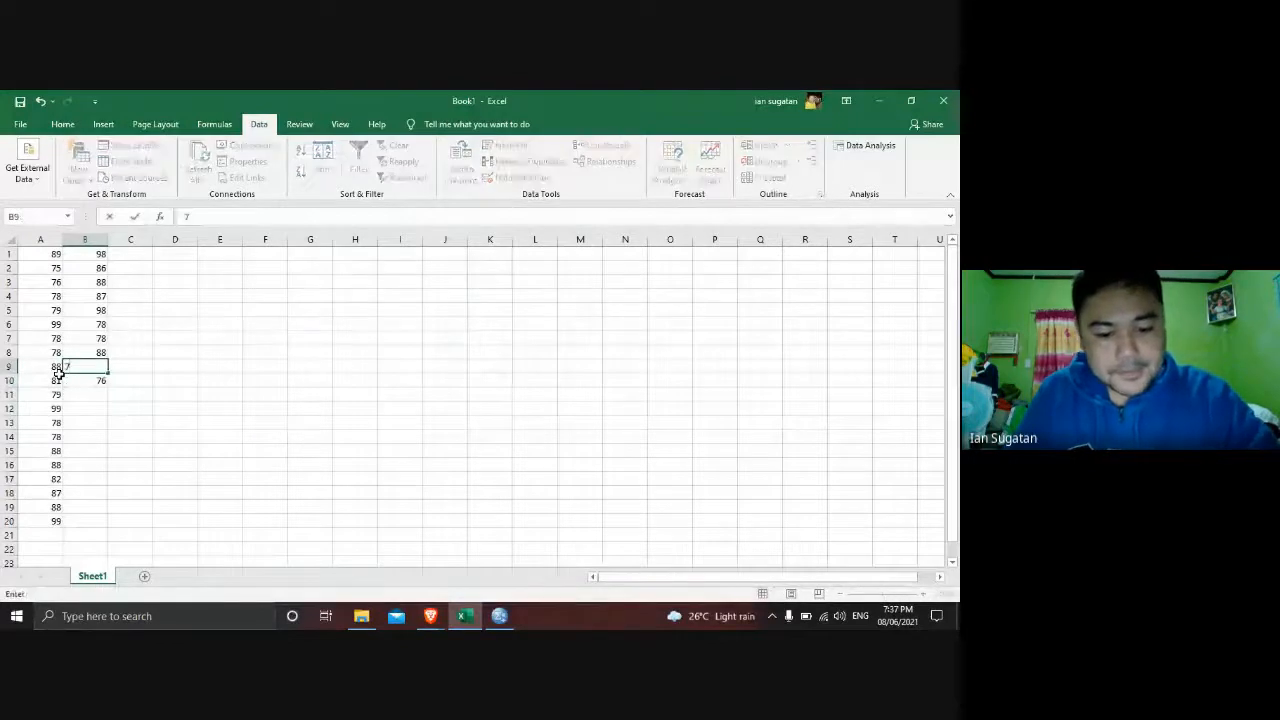
key(Down)
key(Down)
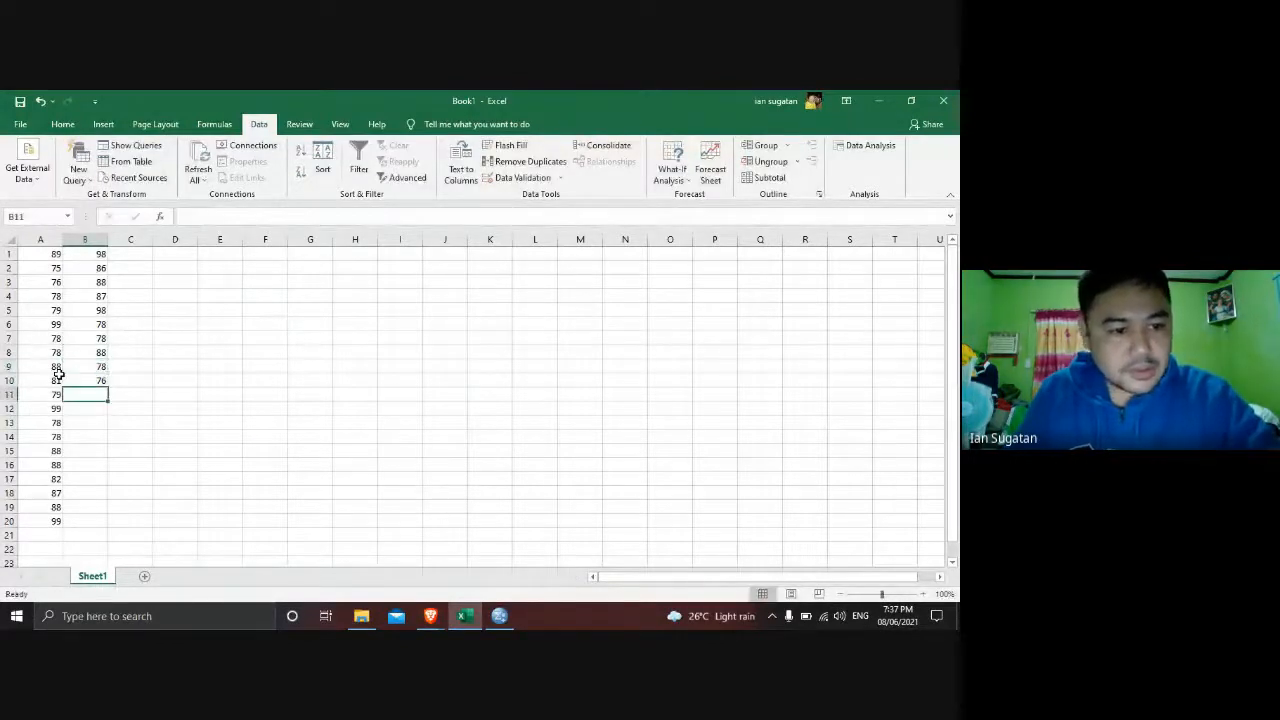
- Enter the values 99, 93, 91, 76 and 87 in cells B11 through B15
text(99)
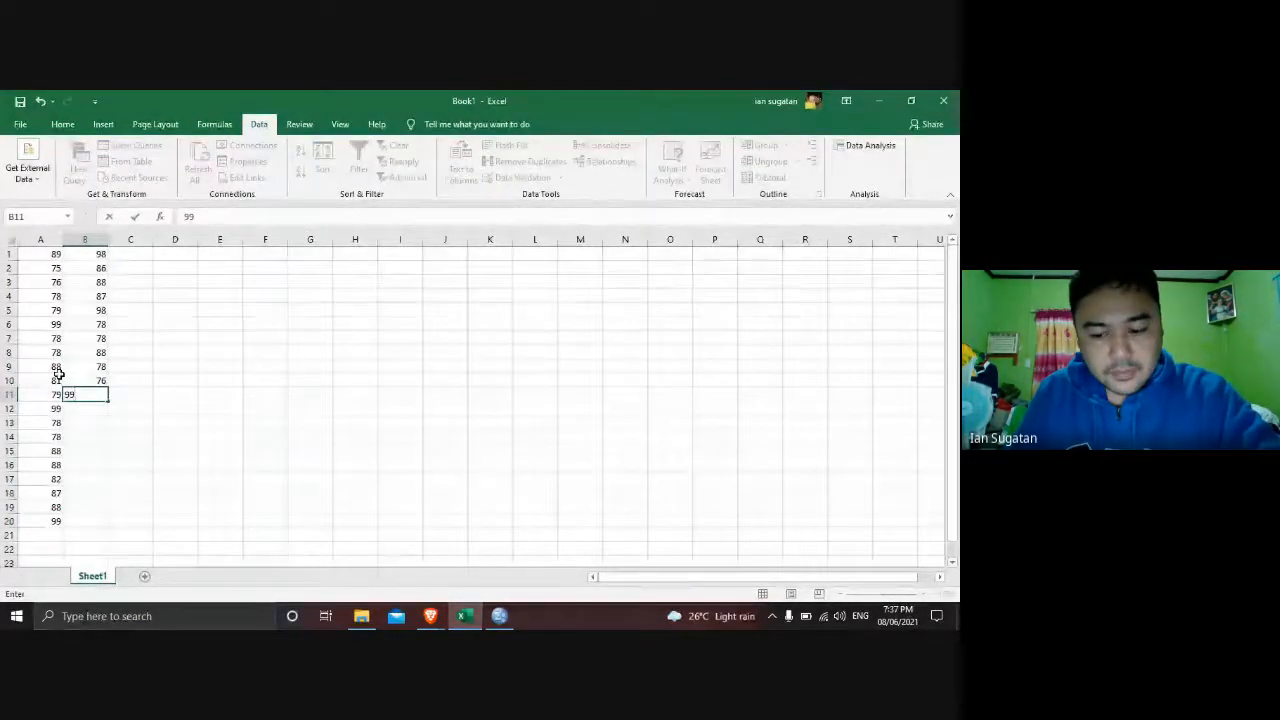
key(Return)
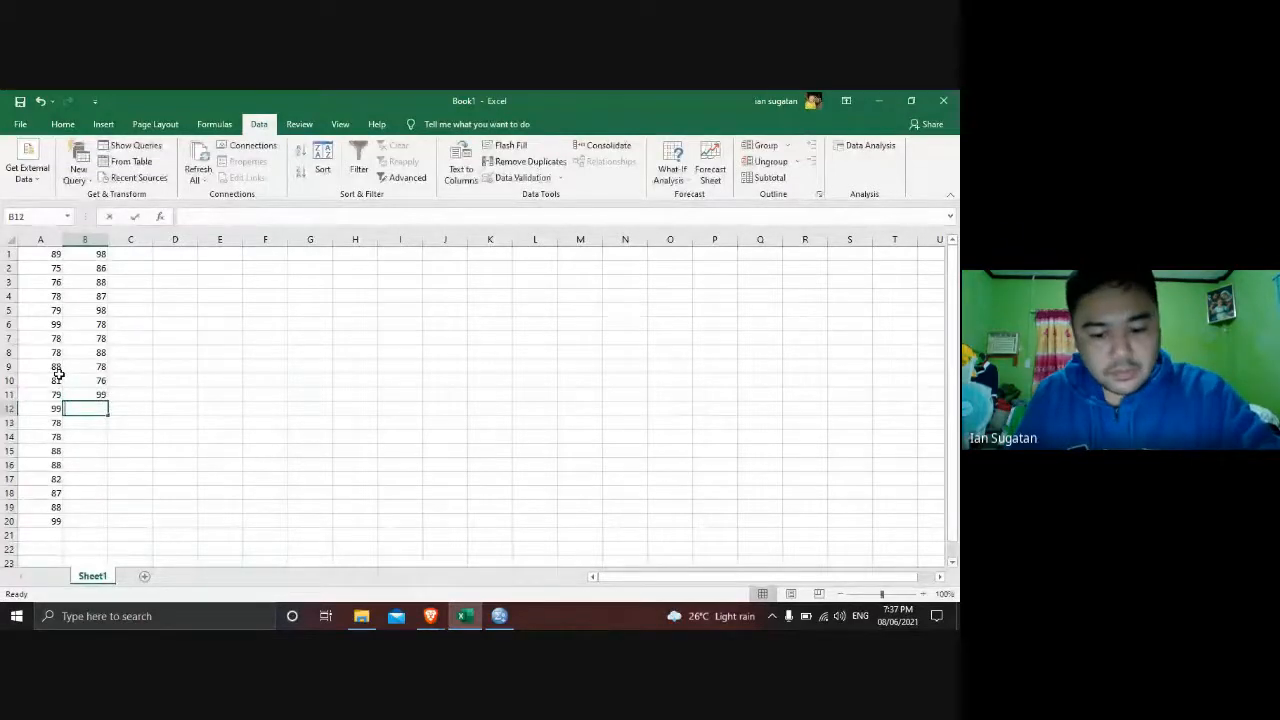
text(93)
key(Return)
text(9)
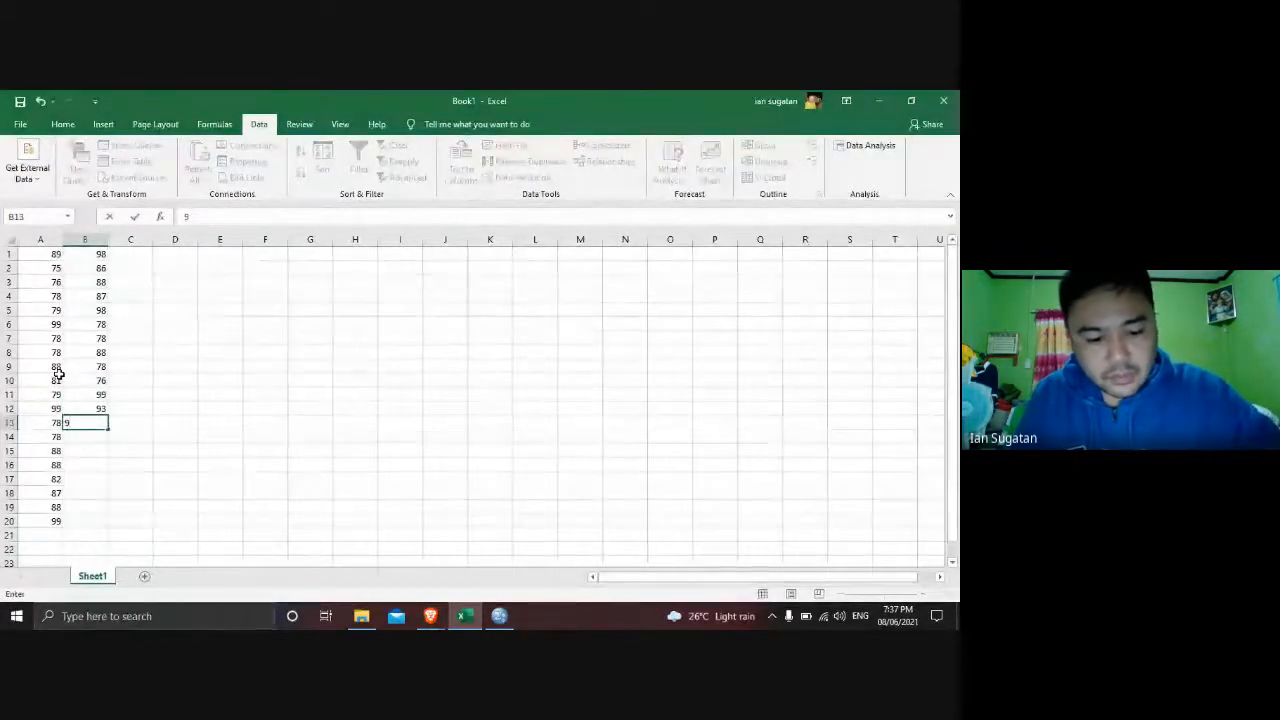
text(1)
key(Return)
text(76)
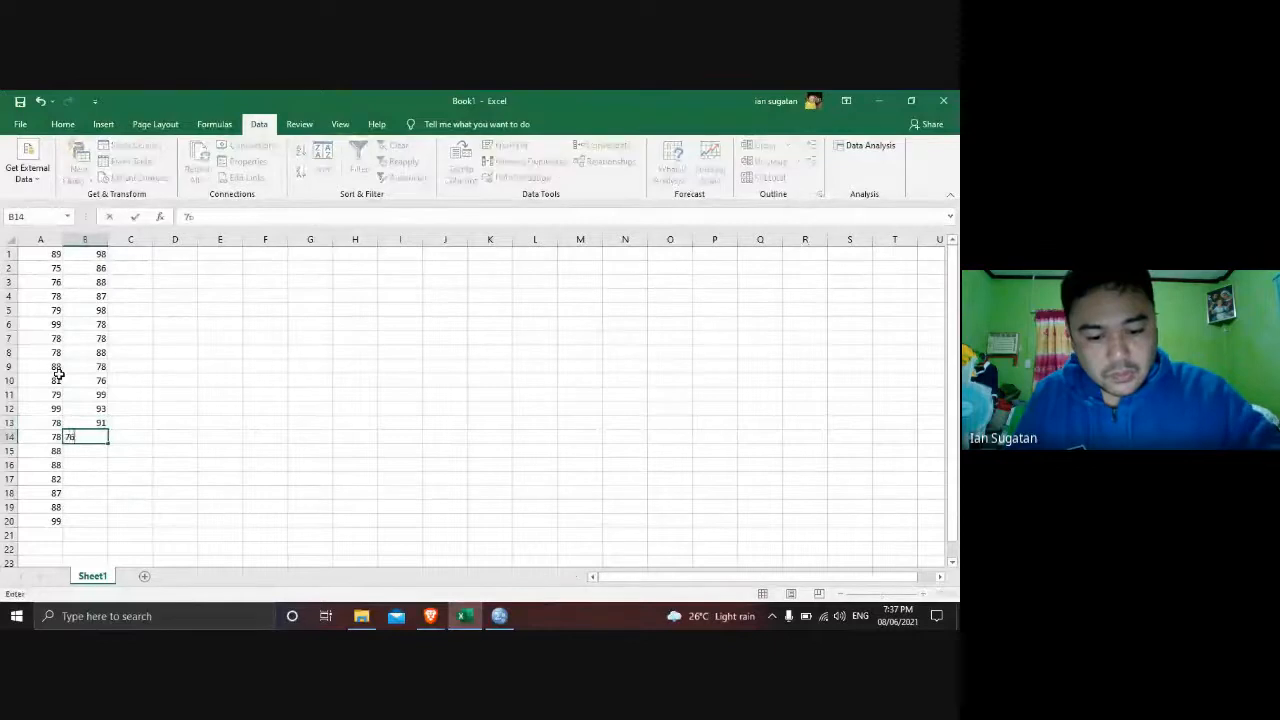
key(Return)
text(87)
key(Return)
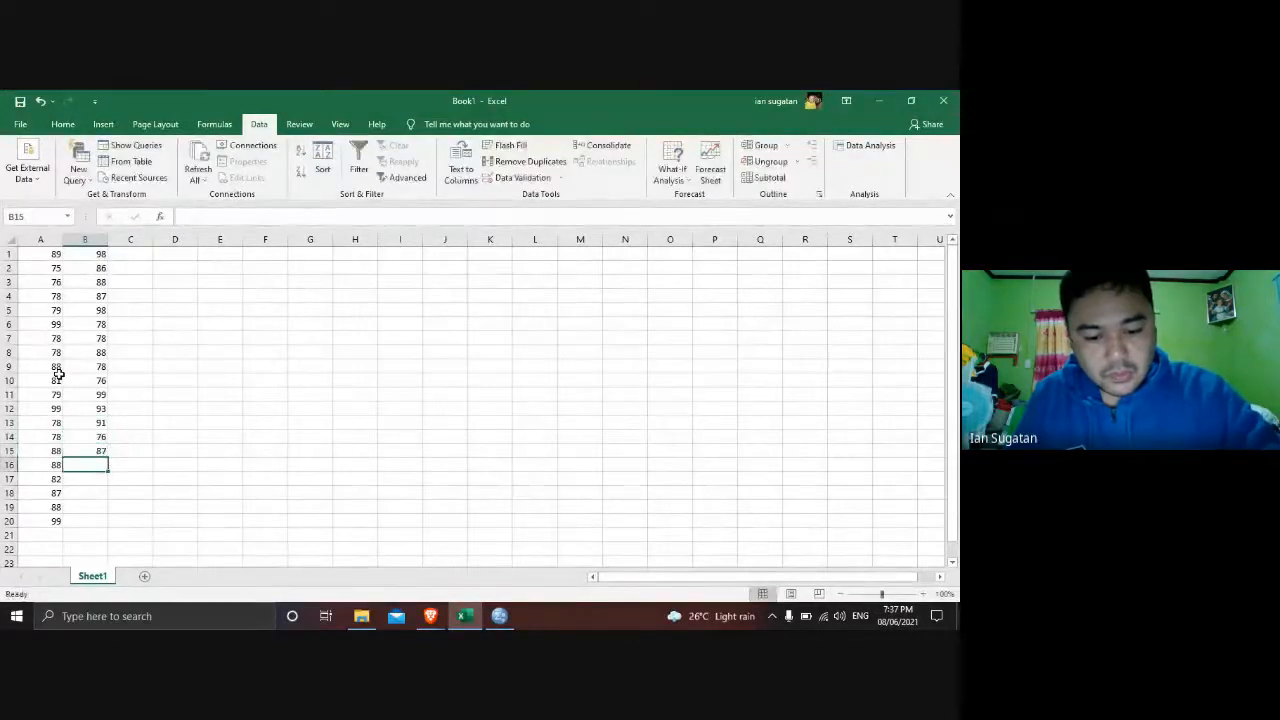
- Enter the values 84, 85, 88, 81 and 82 in cells B16 through B20
text(84)
key(Return)
text(8)
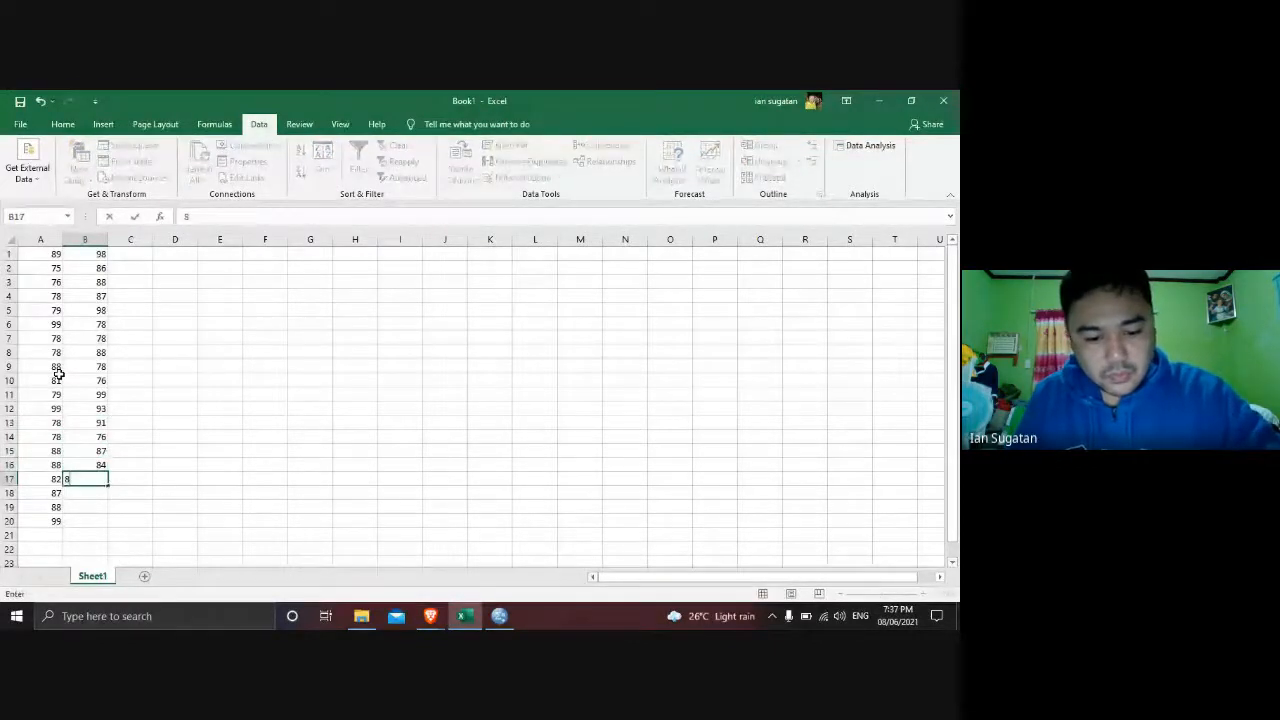
text(5)
key(Return)
text(88)
key(Return)
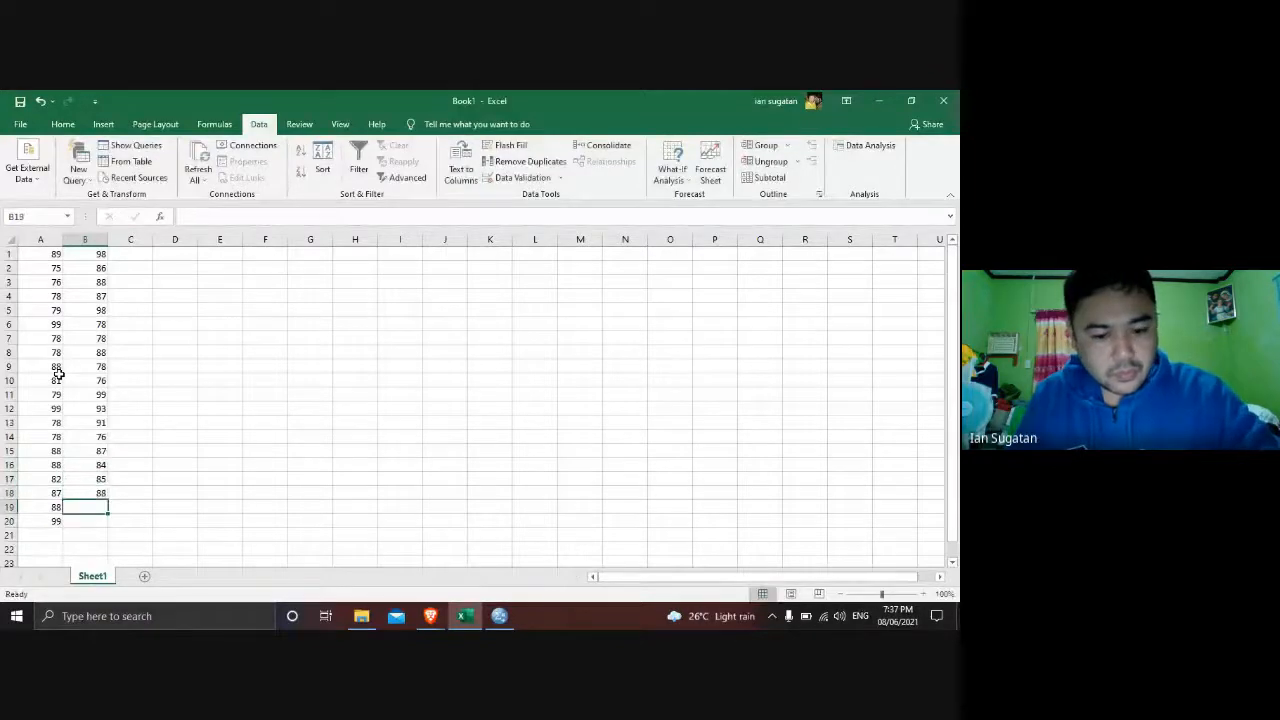
text(81)
key(Return)
text(8)
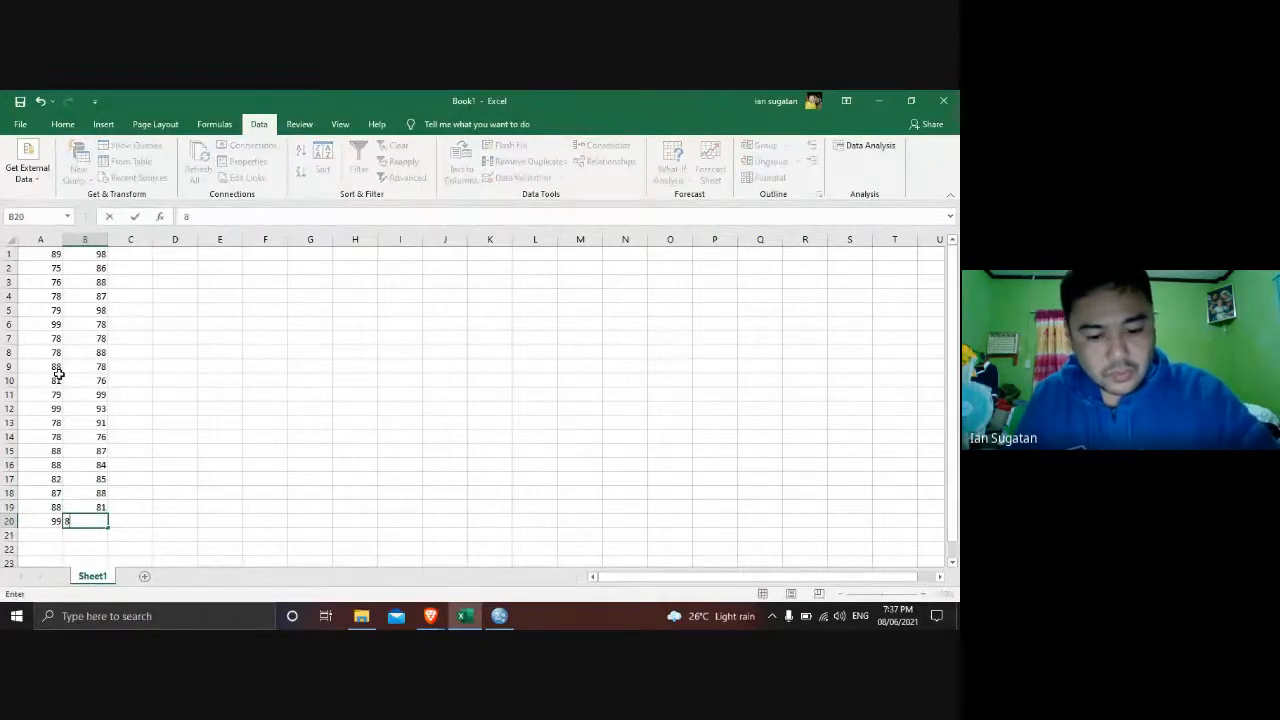
key(Return)
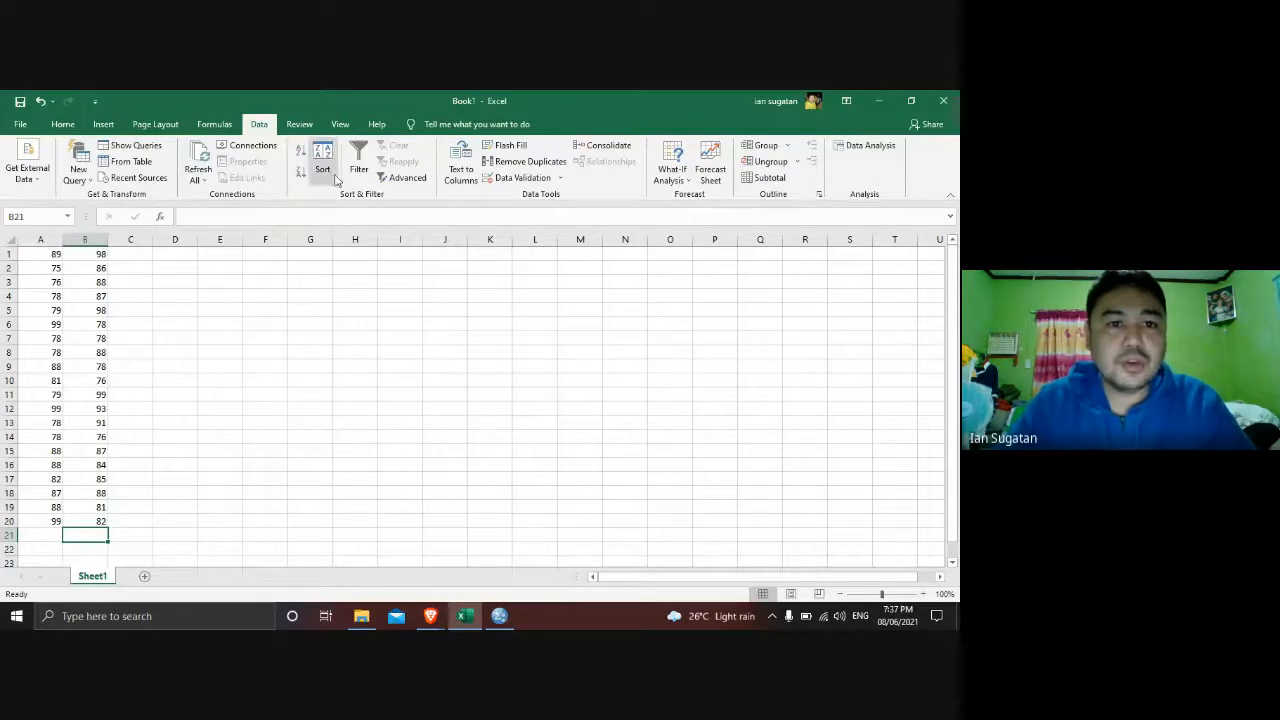
- Start the Regression tool from the Data Analysis tools
click(866, 148)
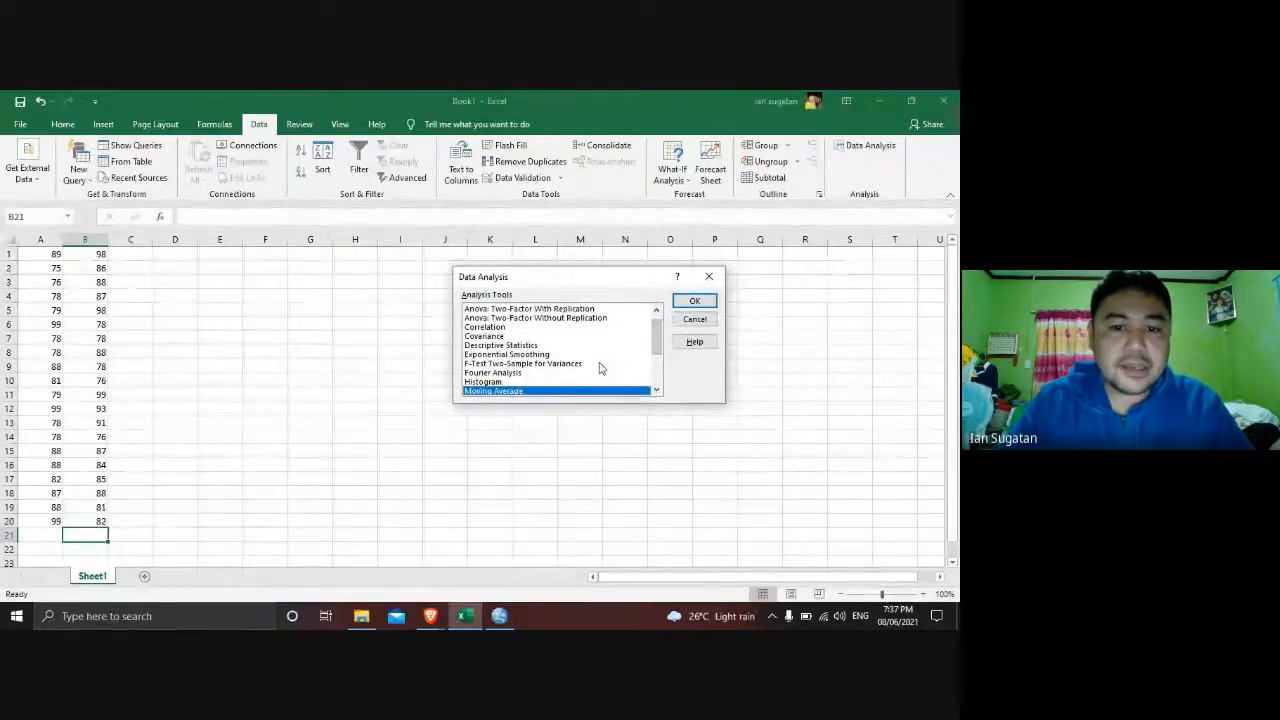
scroll(600, 368, down, 1)
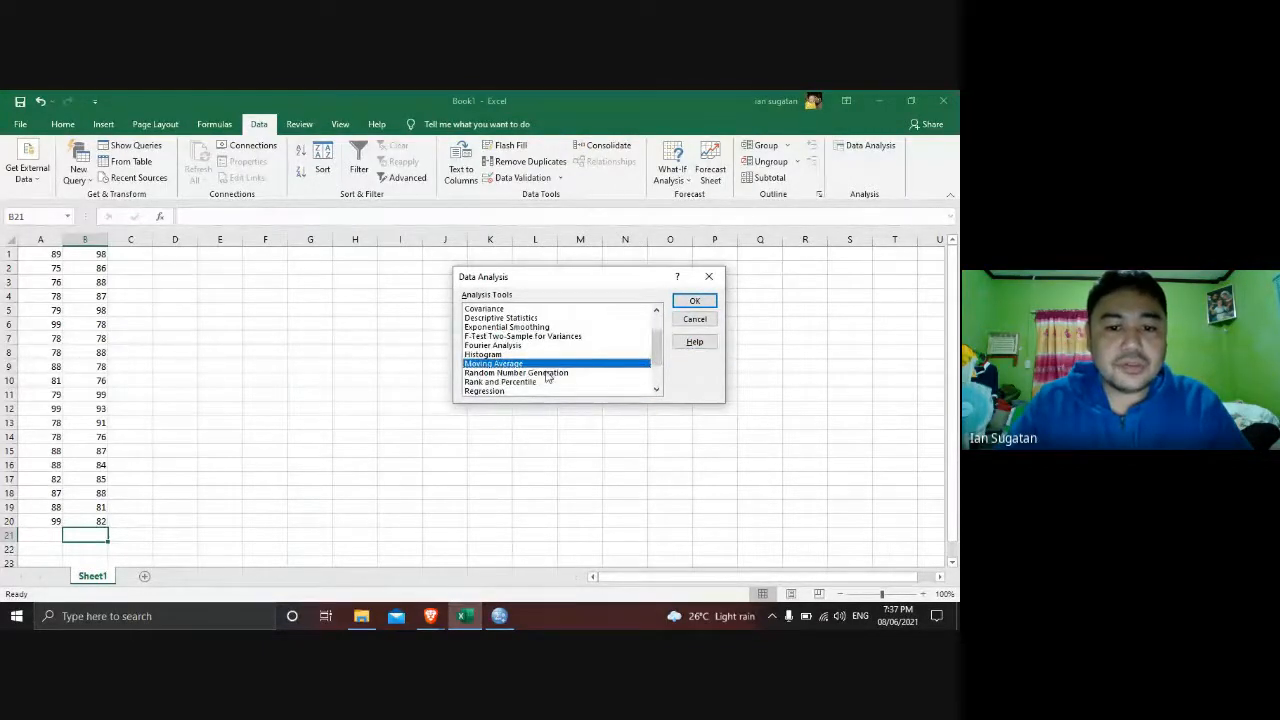
click(487, 391)
click(655, 390)
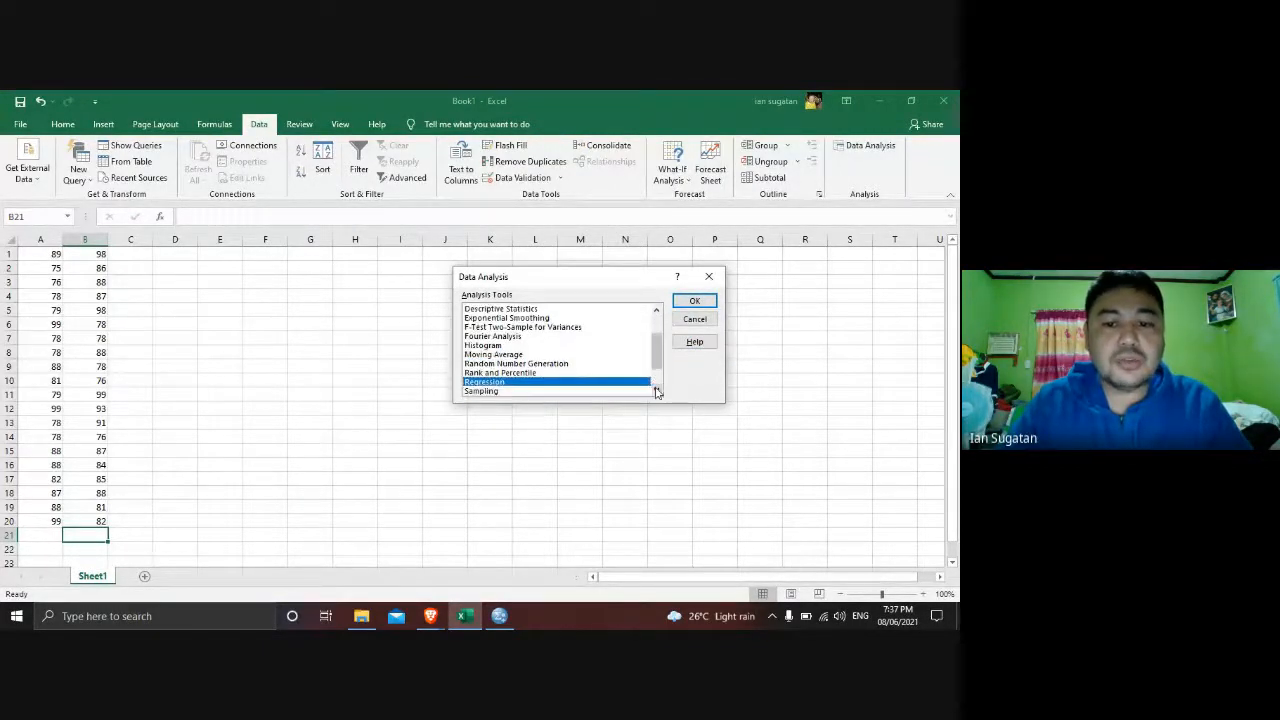
click(655, 390)
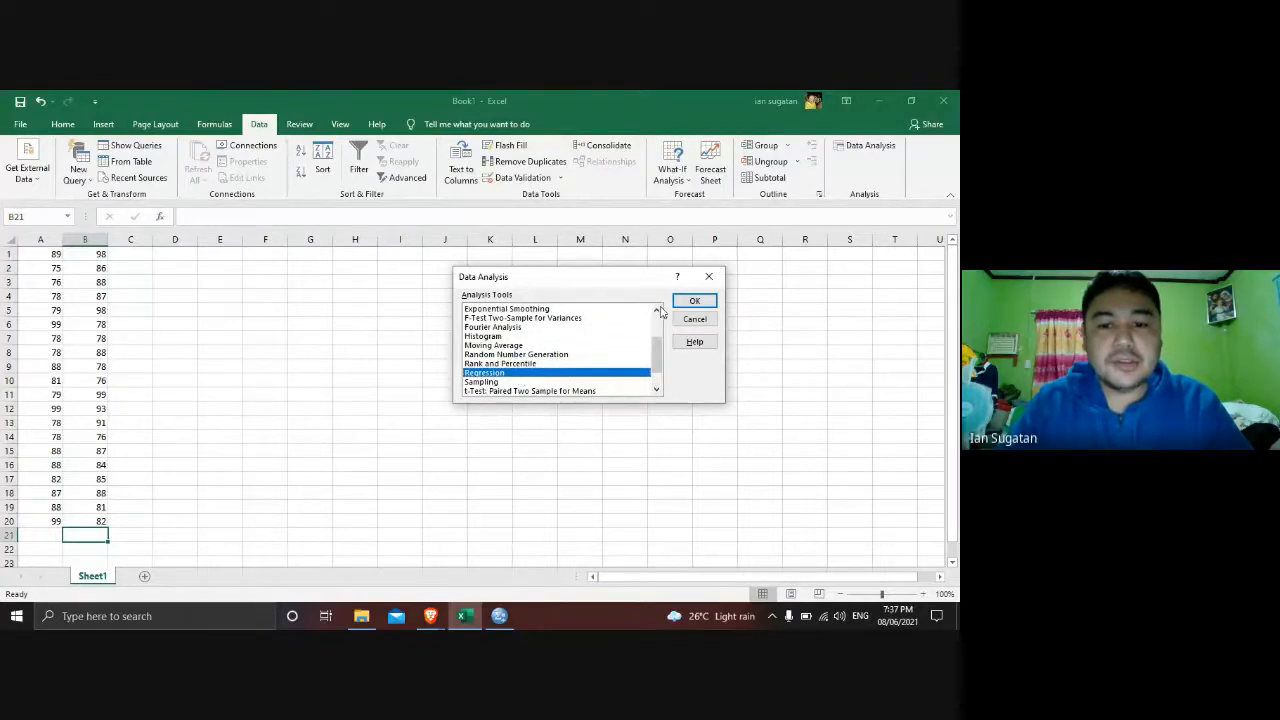
click(694, 300)
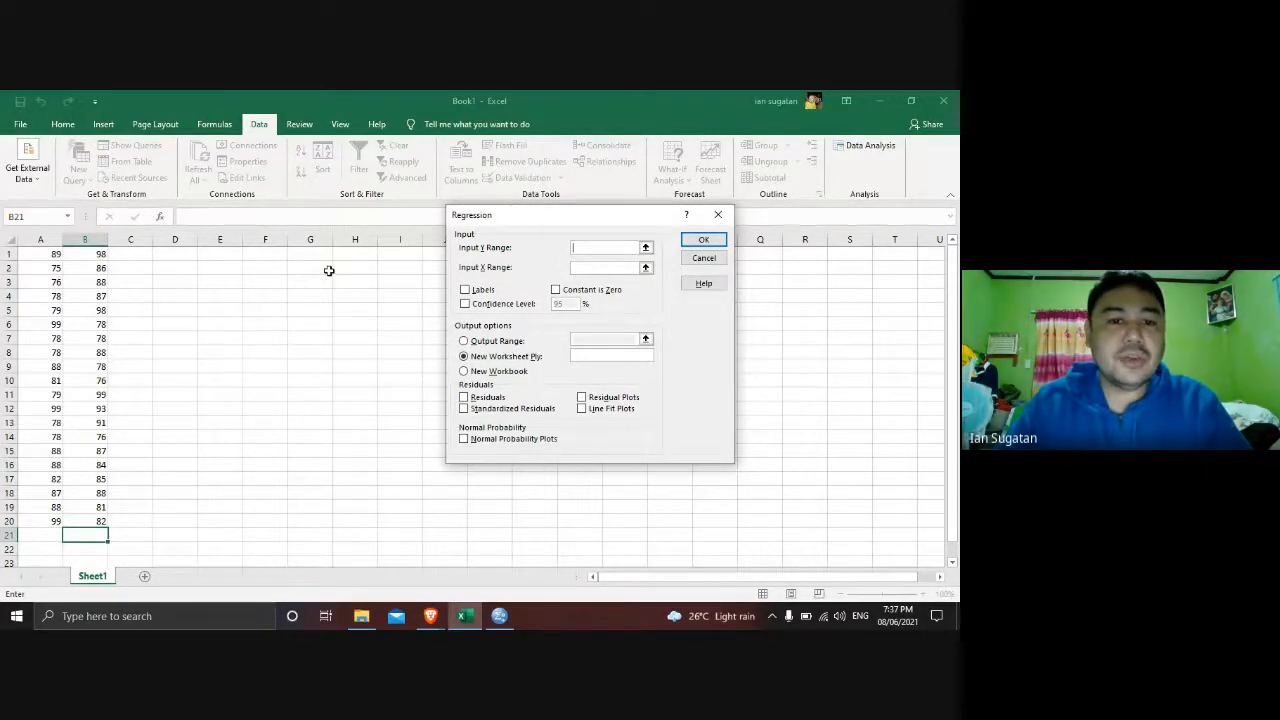
- Set the regression's Input Y Range to B1:B20
click(95, 256)
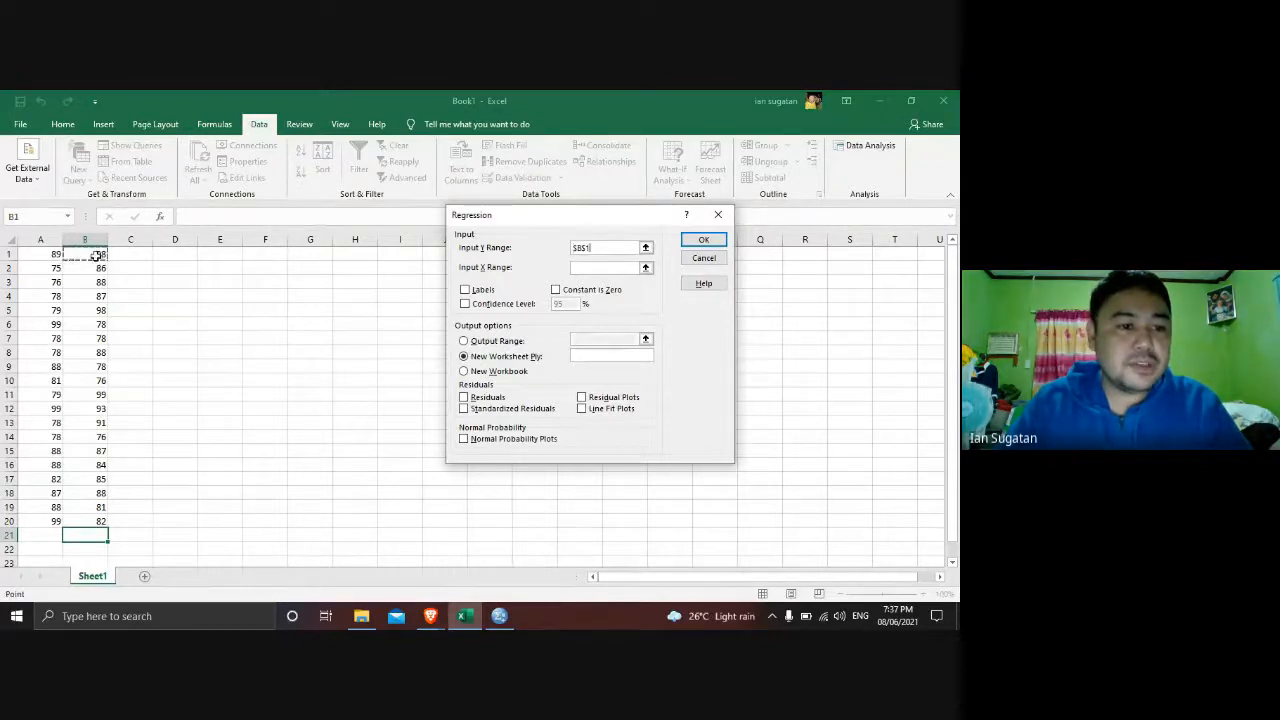
drag(95, 256, 86, 519)
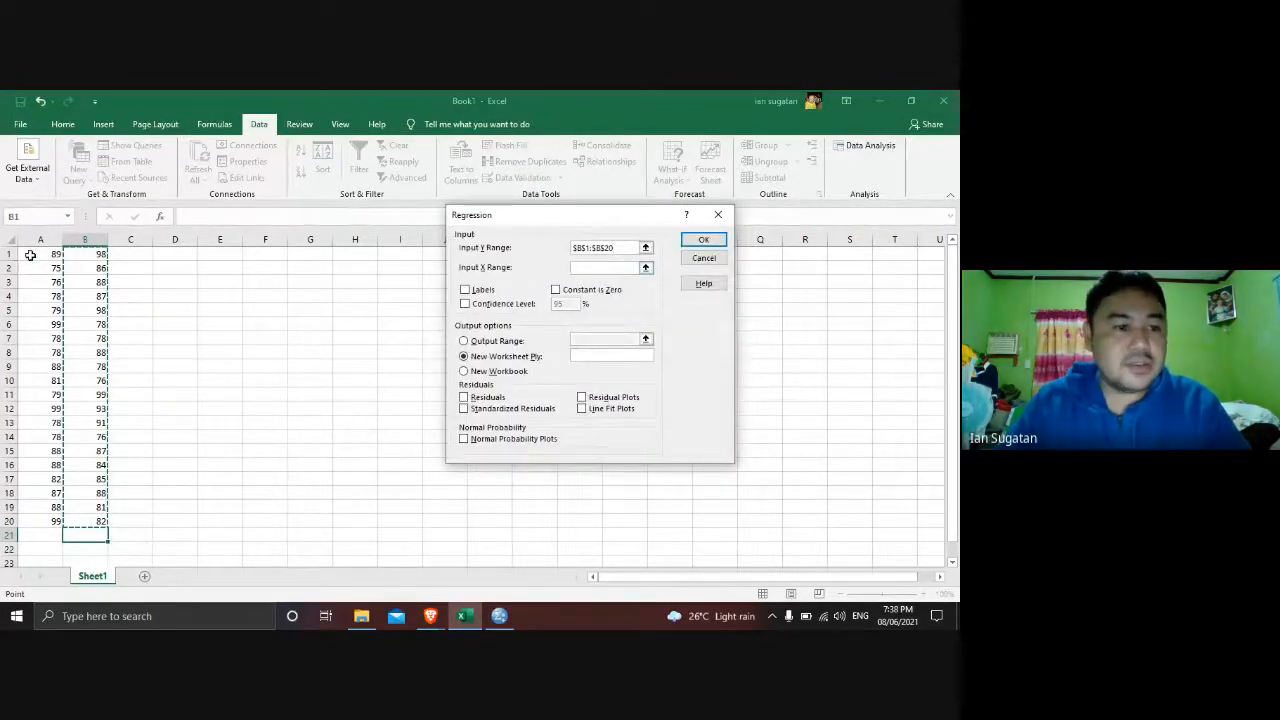
drag(30, 256, 35, 515)
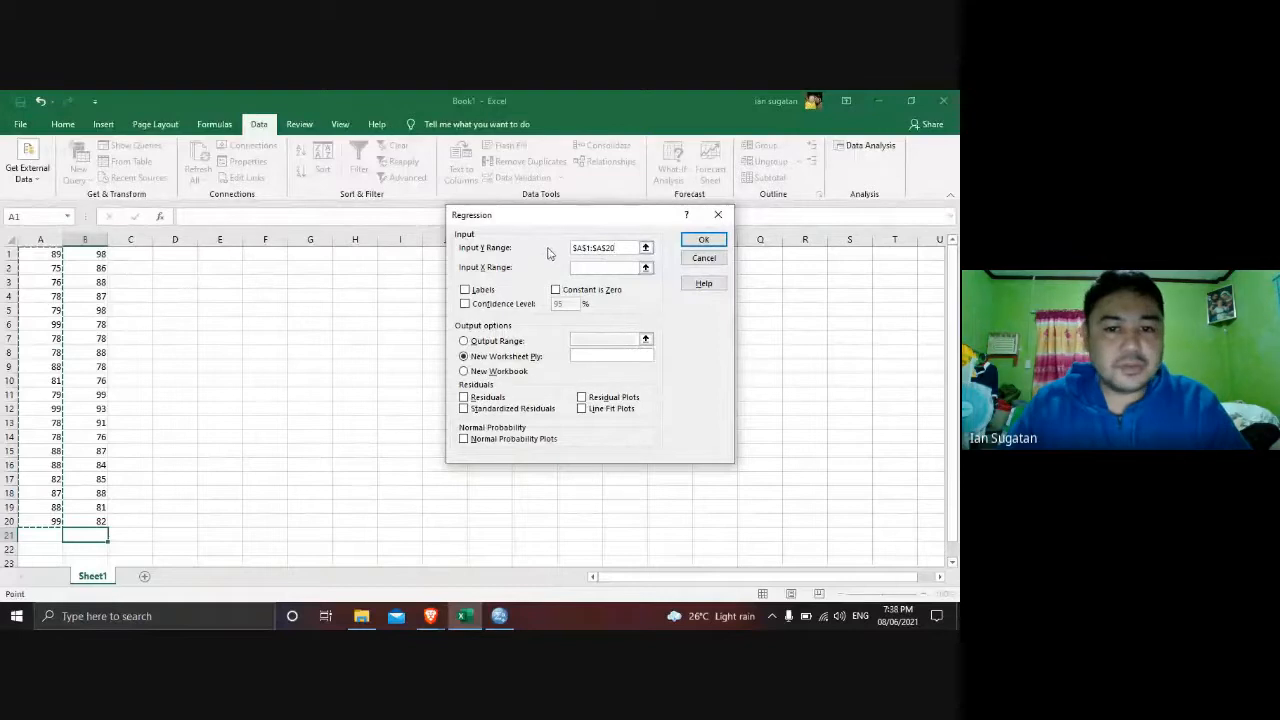
drag(100, 256, 84, 525)
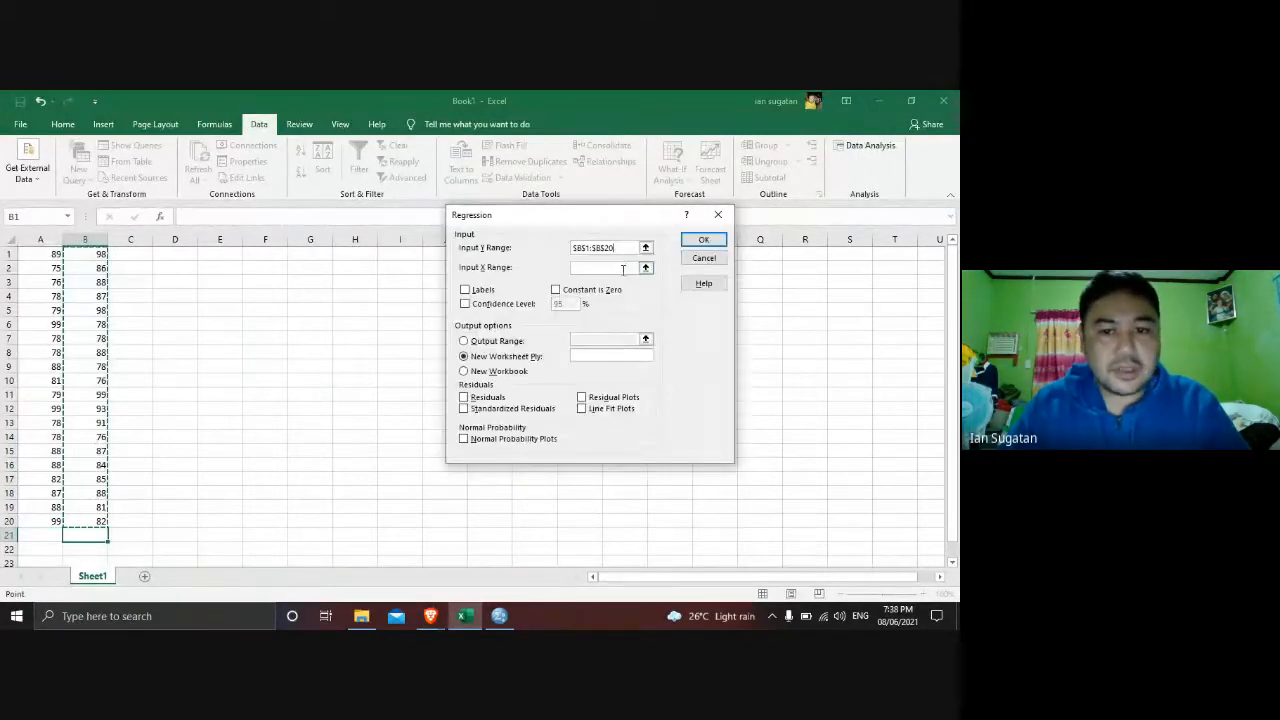
- Set the regression's Input X Range to A1:A20
click(622, 268)
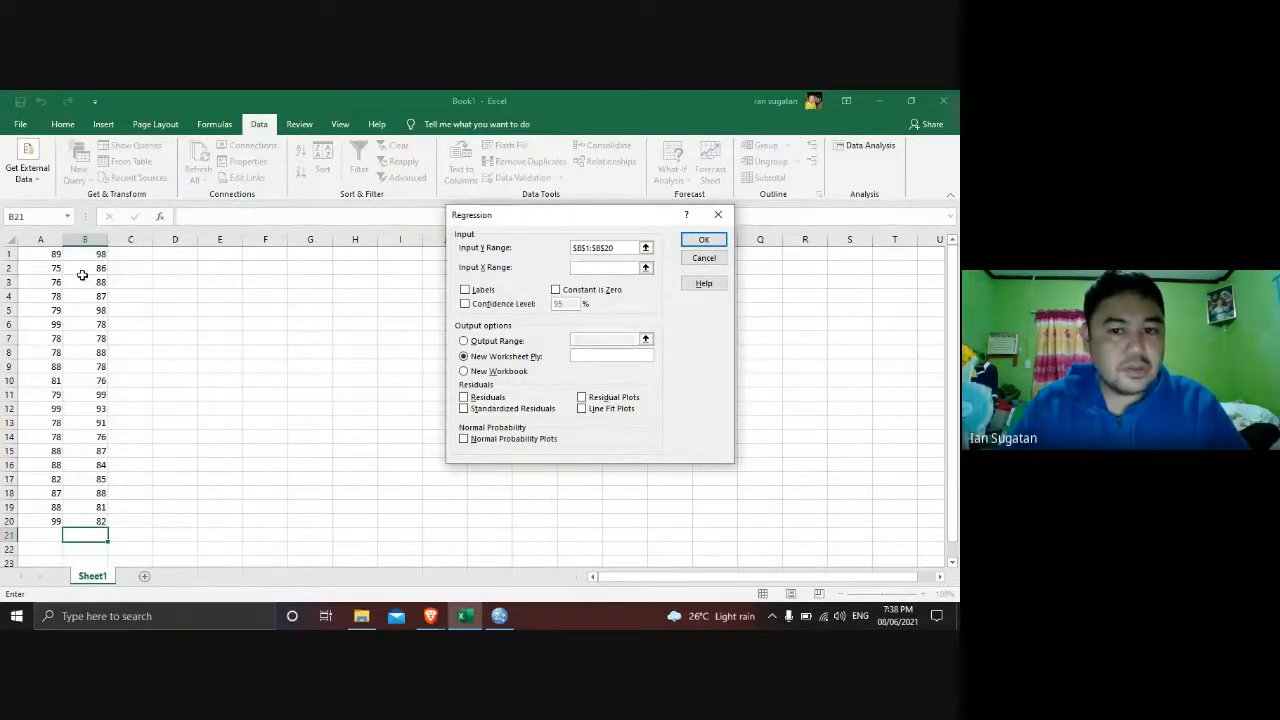
drag(52, 258, 16, 518)
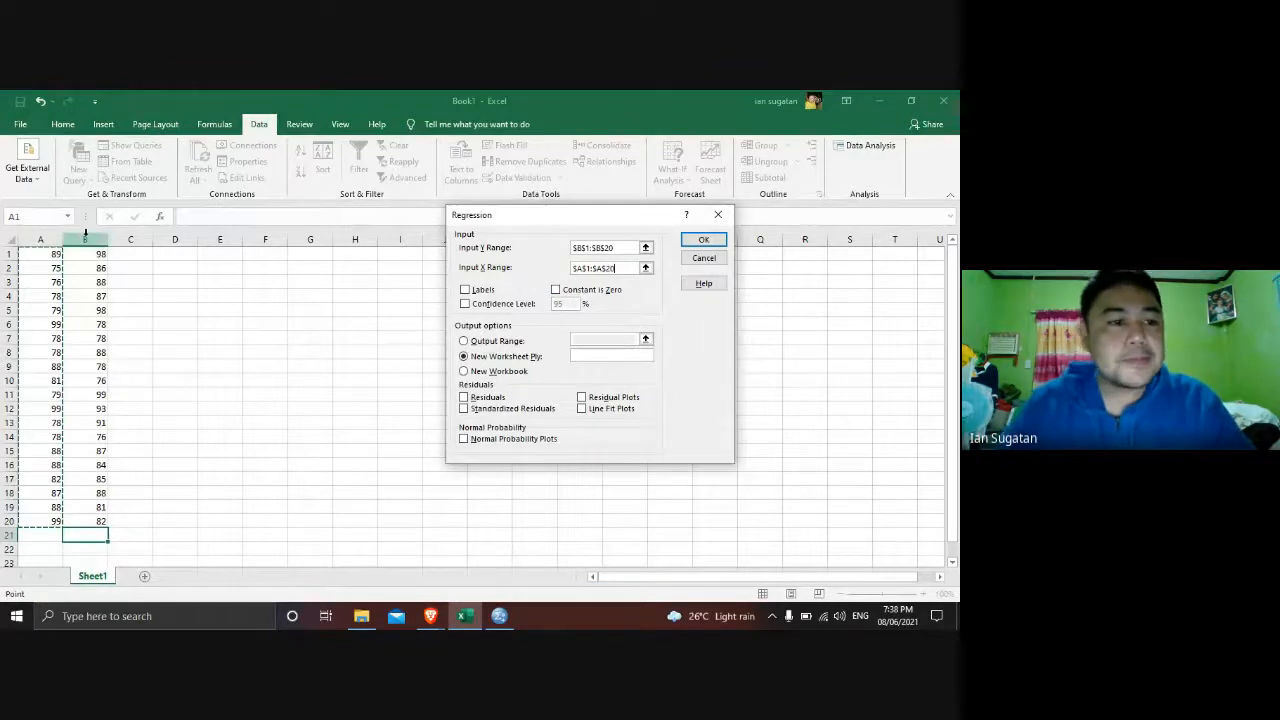
click(8, 254)
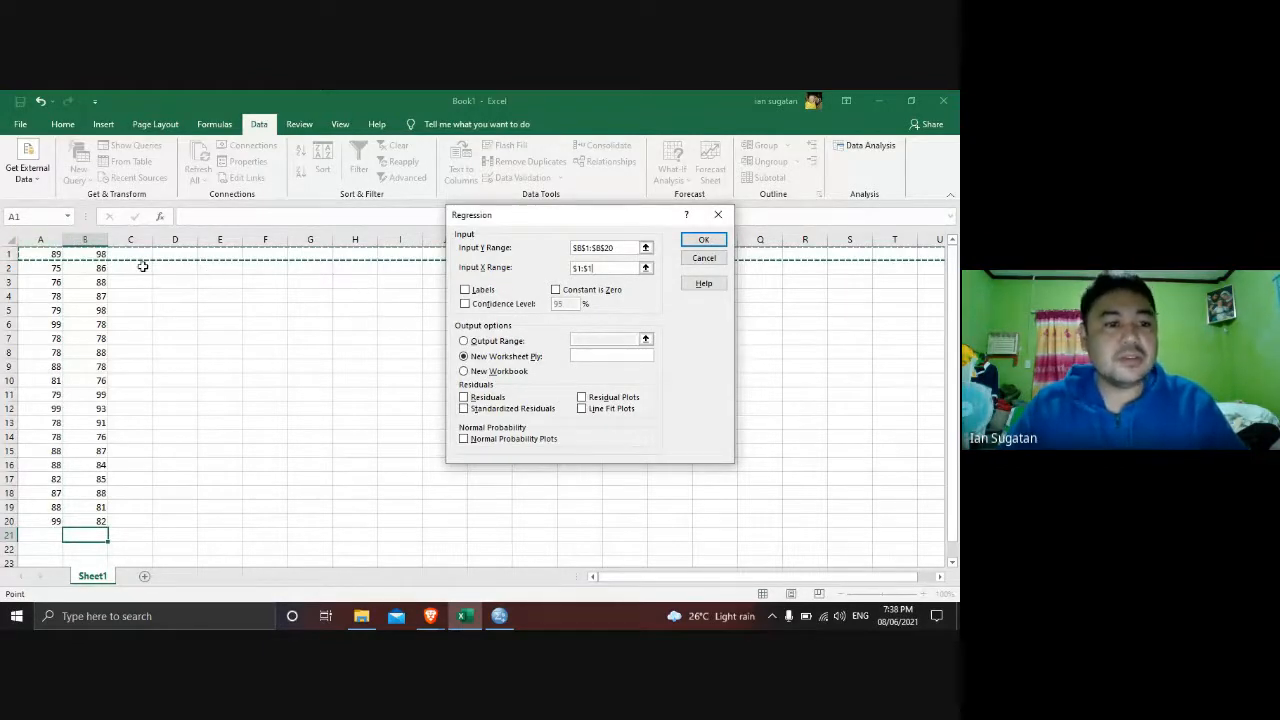
click(143, 266)
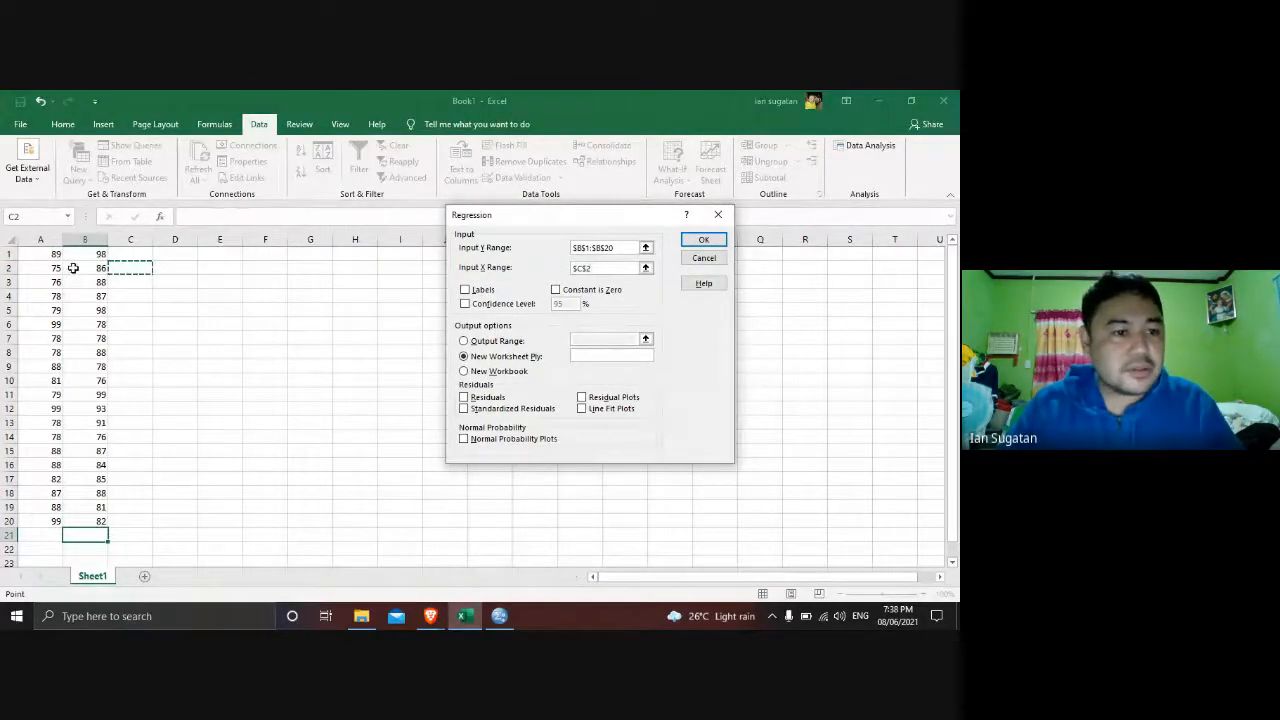
drag(52, 254, 22, 521)
click(363, 324)
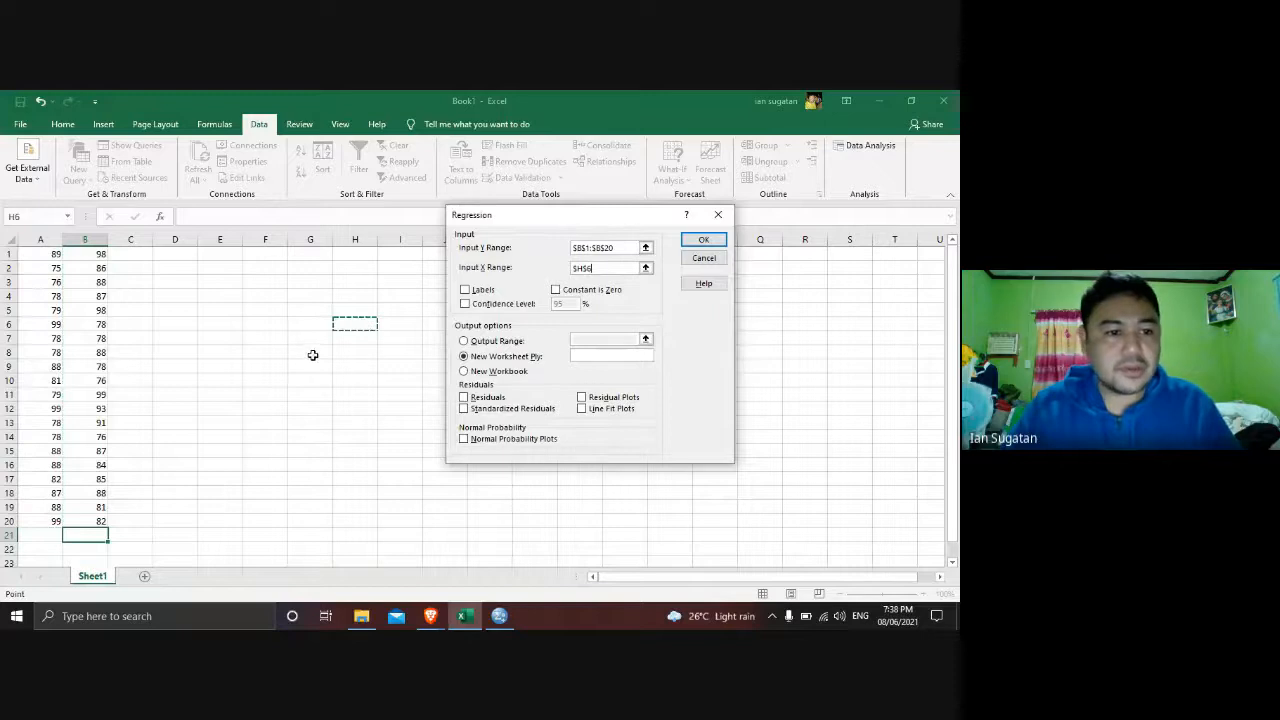
drag(53, 258, 14, 515)
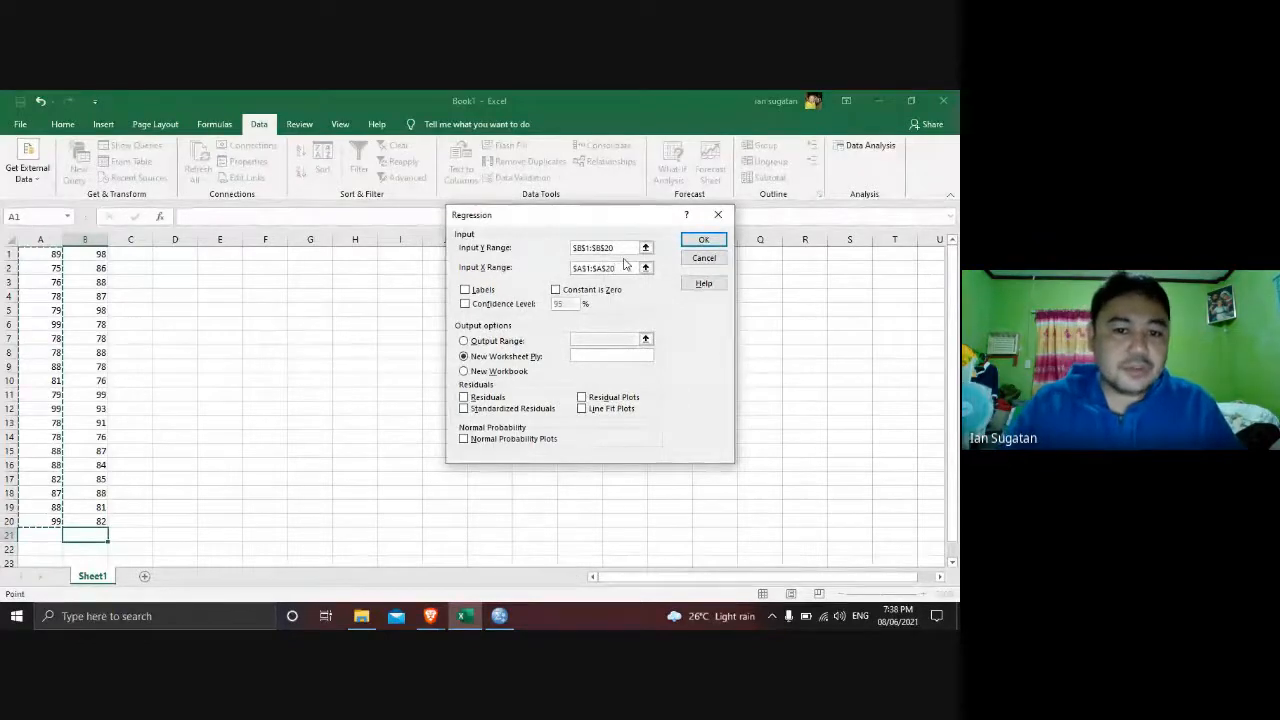
- Run the regression with its output on a new worksheet and the Confidence Level option left off
click(514, 309)
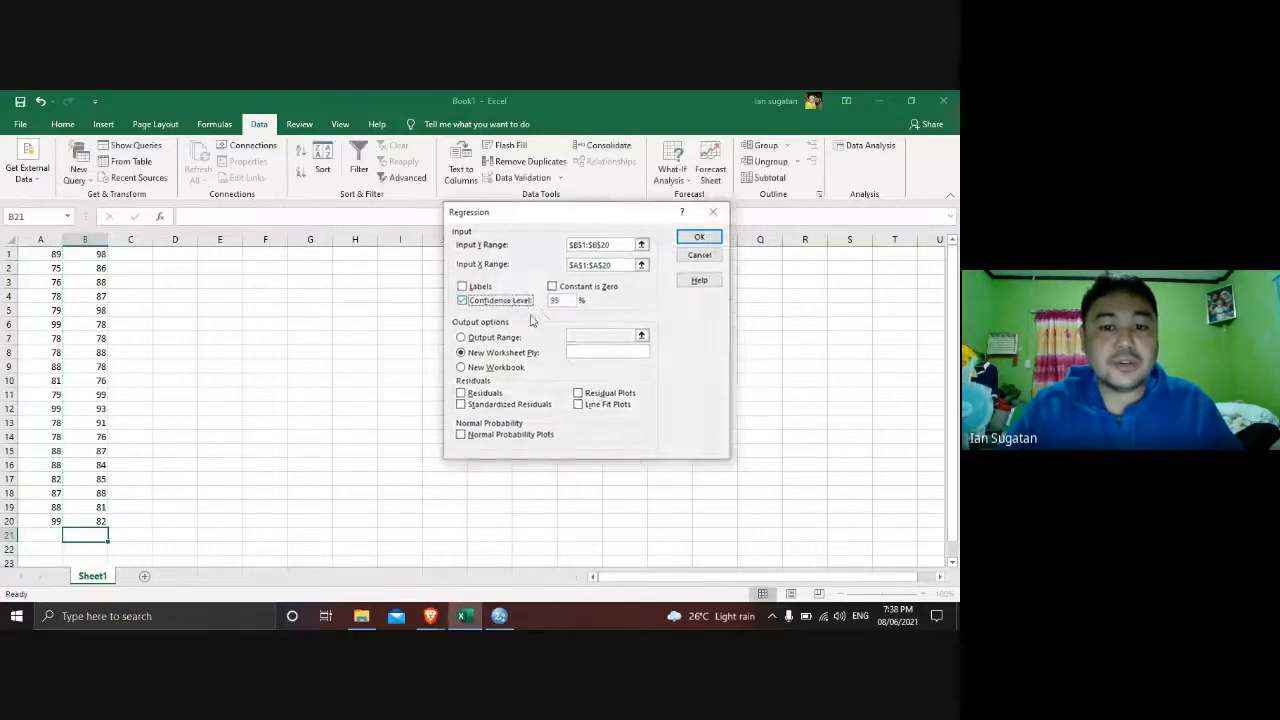
click(464, 300)
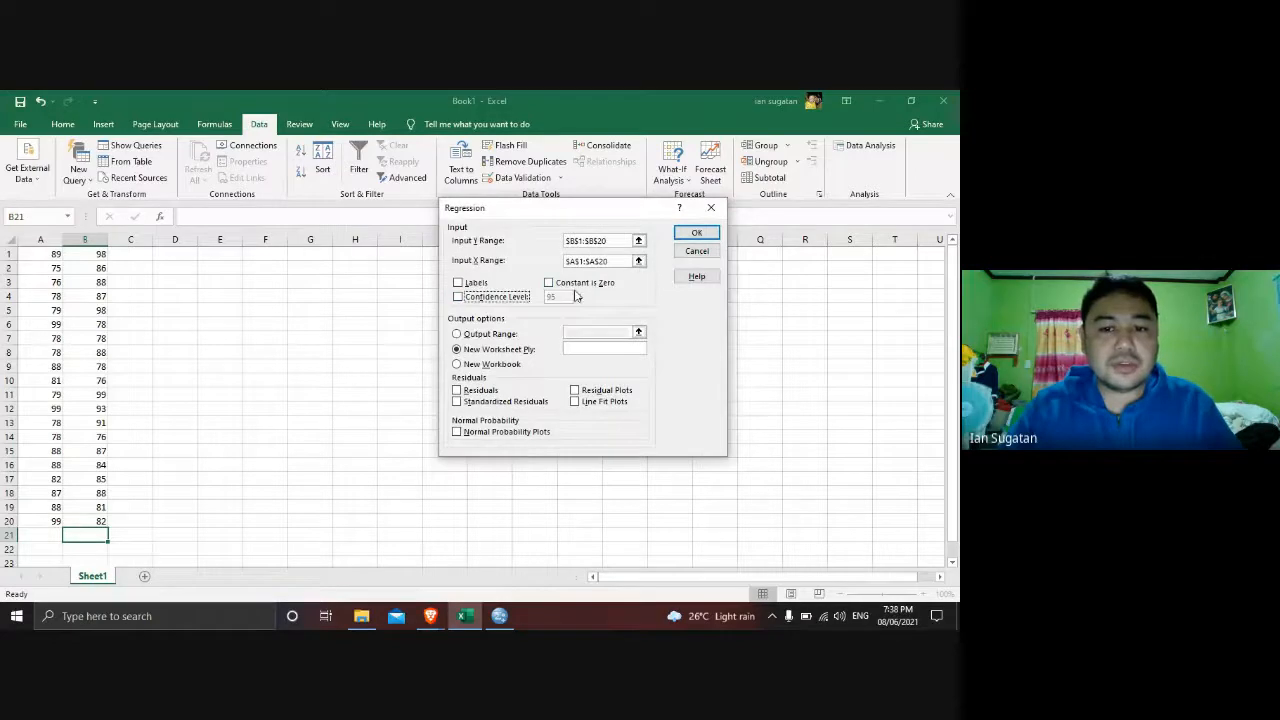
click(695, 233)
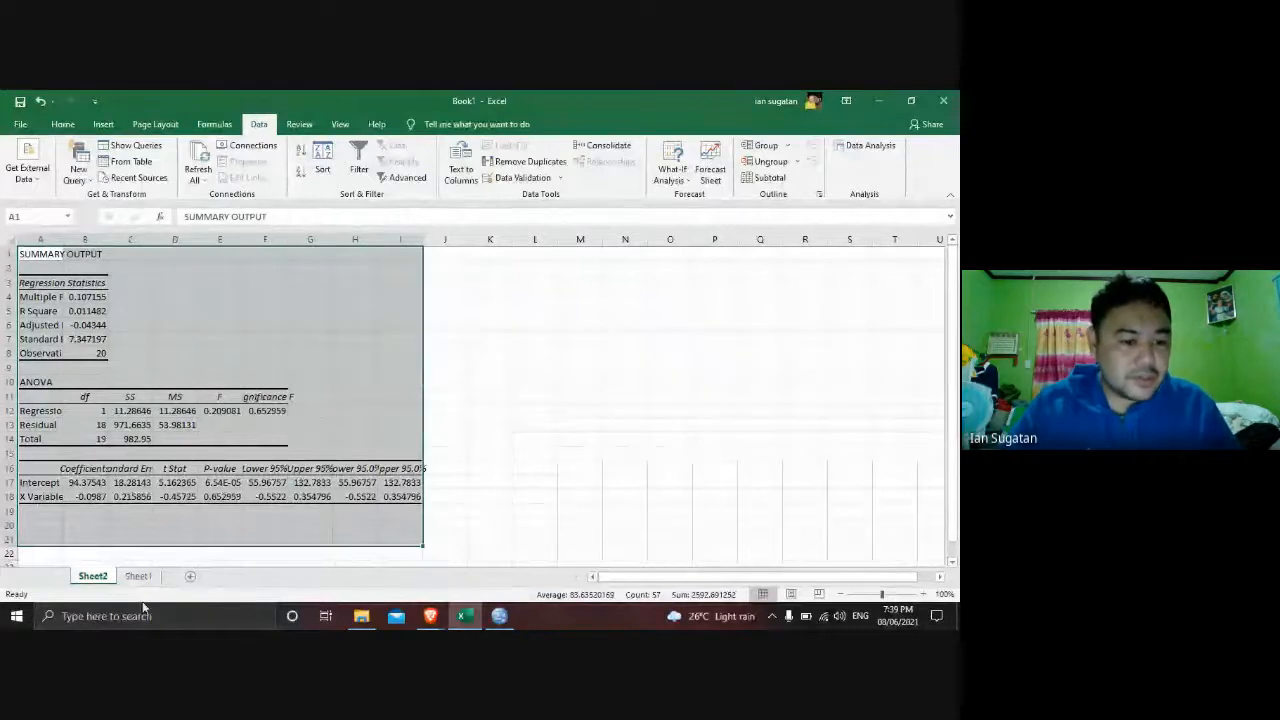
- Widen columns A through I of the regression summary on Sheet2 to fit their headings and values, undoing any accidental shift of the output
click(138, 576)
click(93, 576)
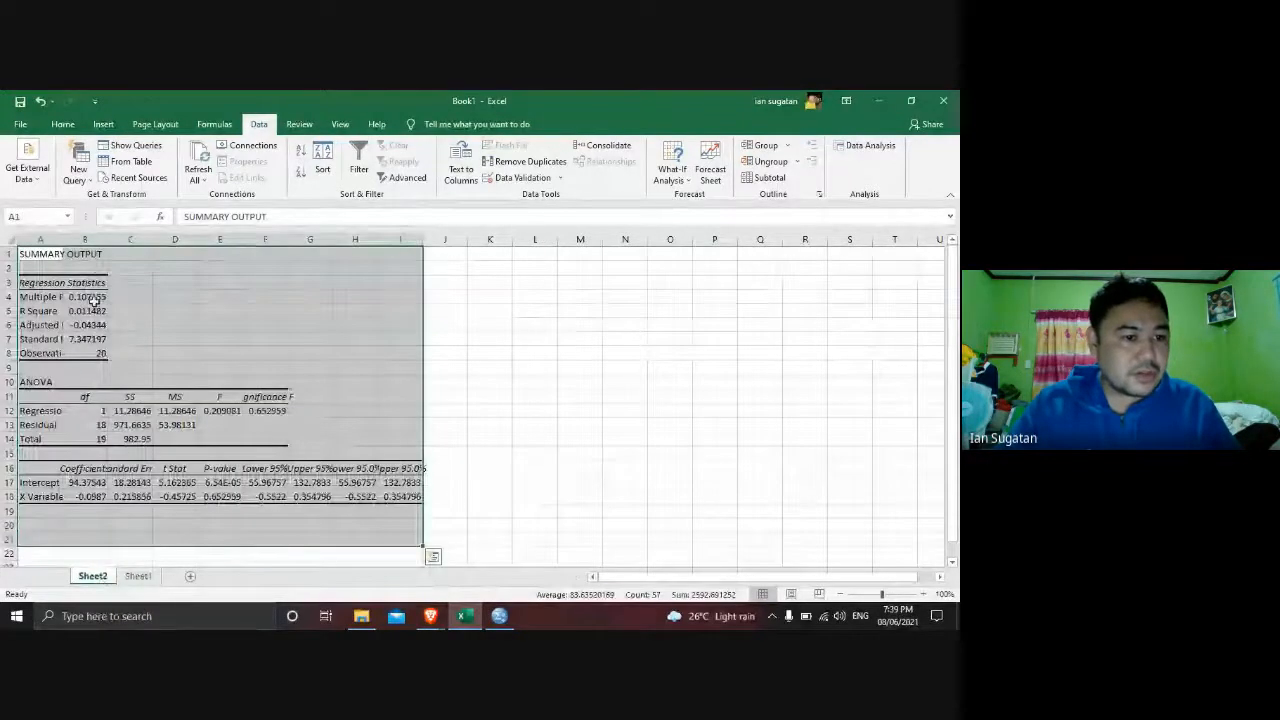
drag(63, 240, 158, 241)
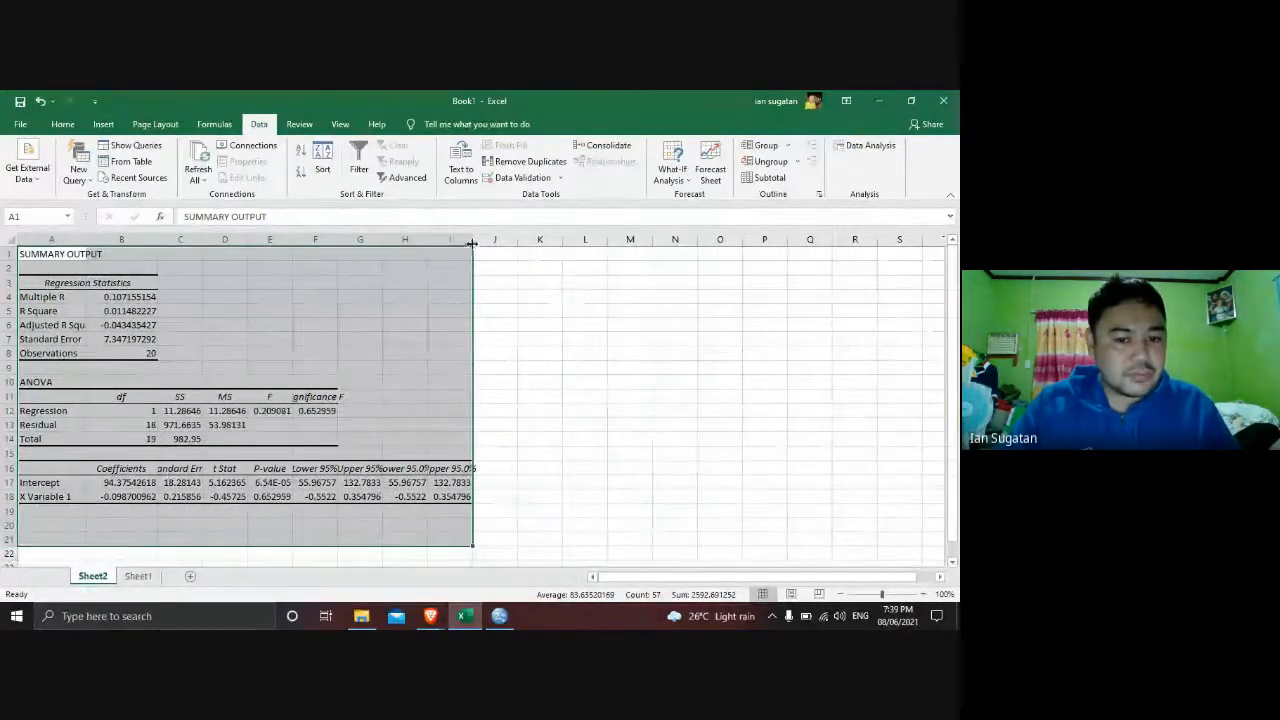
drag(474, 234, 212, 254)
drag(212, 253, 208, 250)
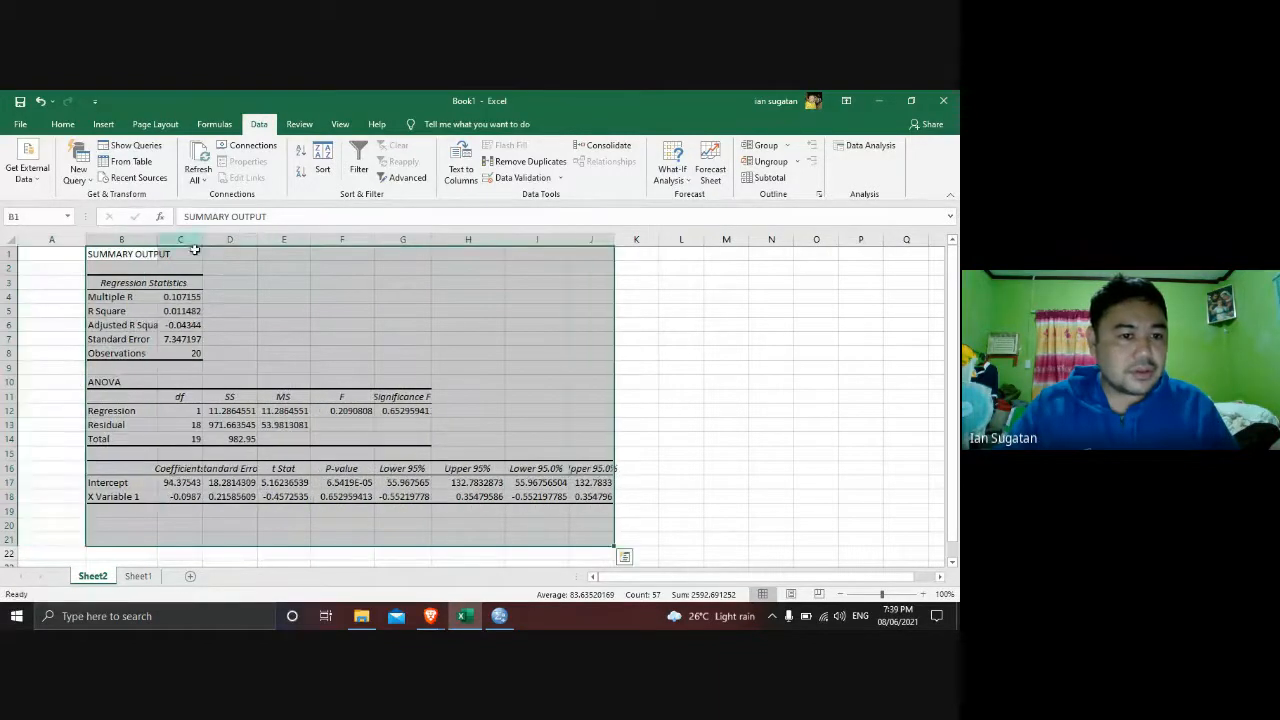
key(ctrl+z)
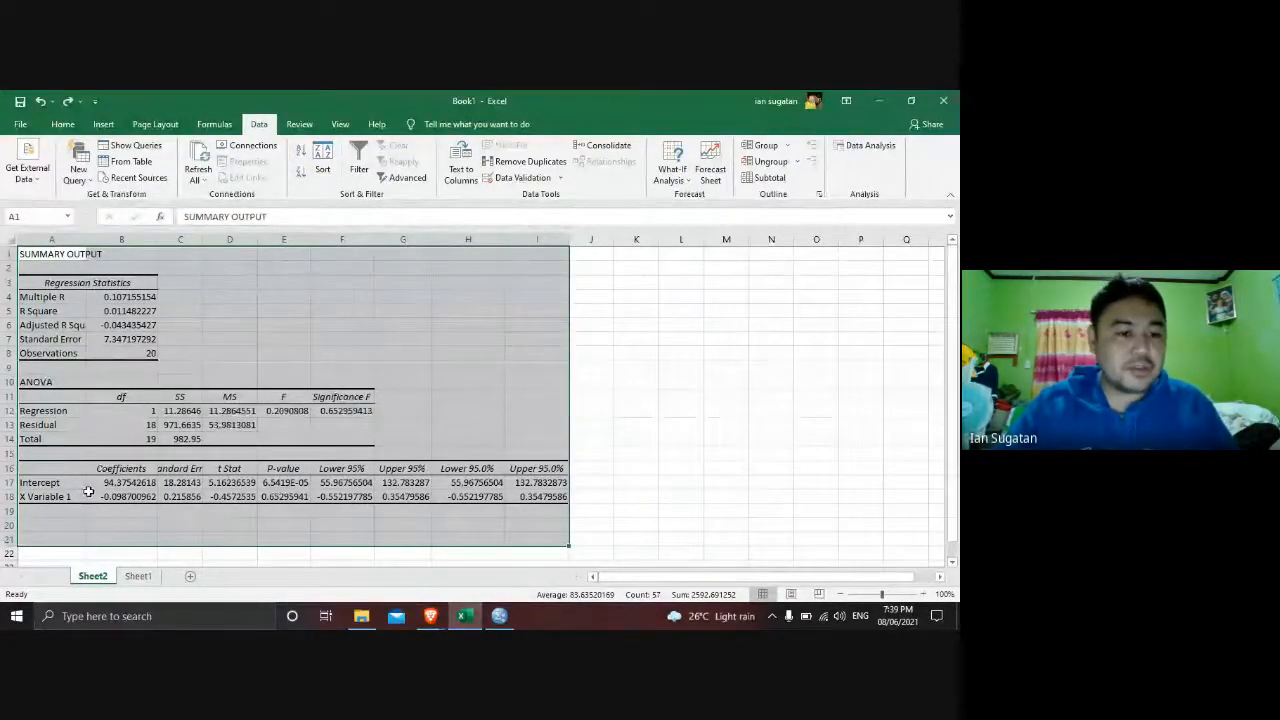
drag(204, 241, 381, 246)
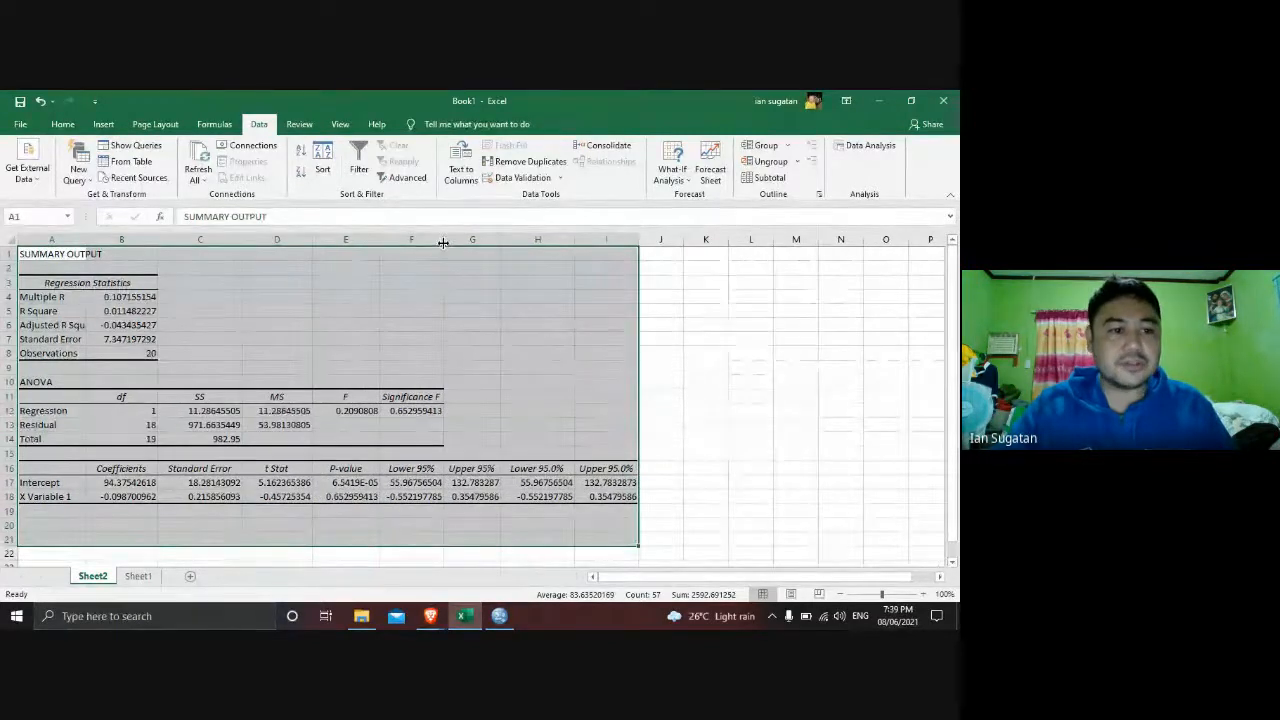
- Switch to SPSS and define two variables named X and Y in Variable View
click(499, 616)
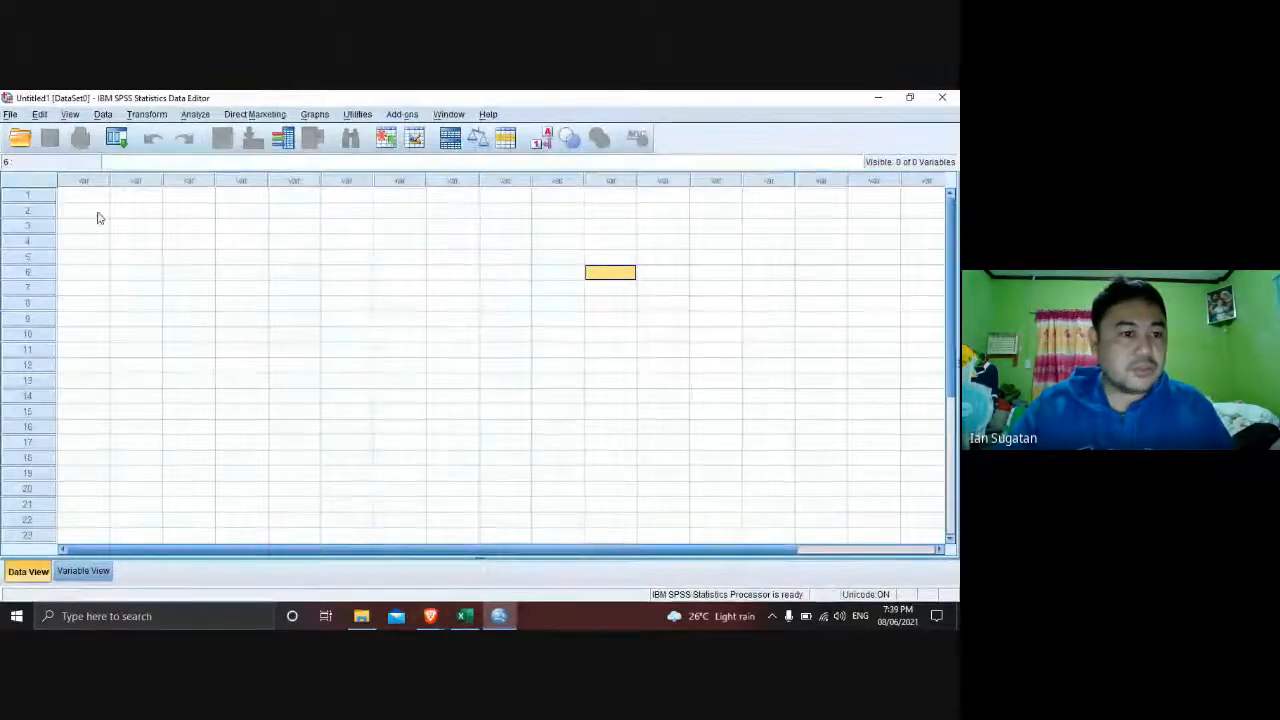
click(83, 571)
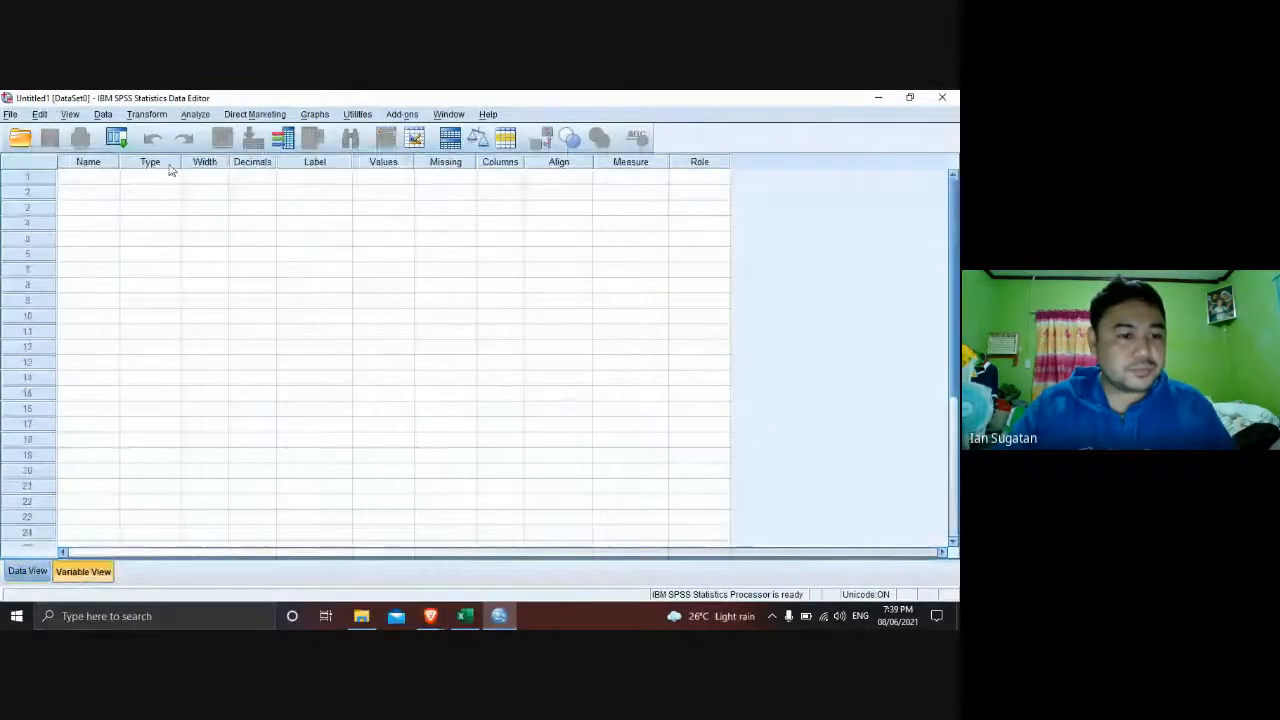
click(109, 179)
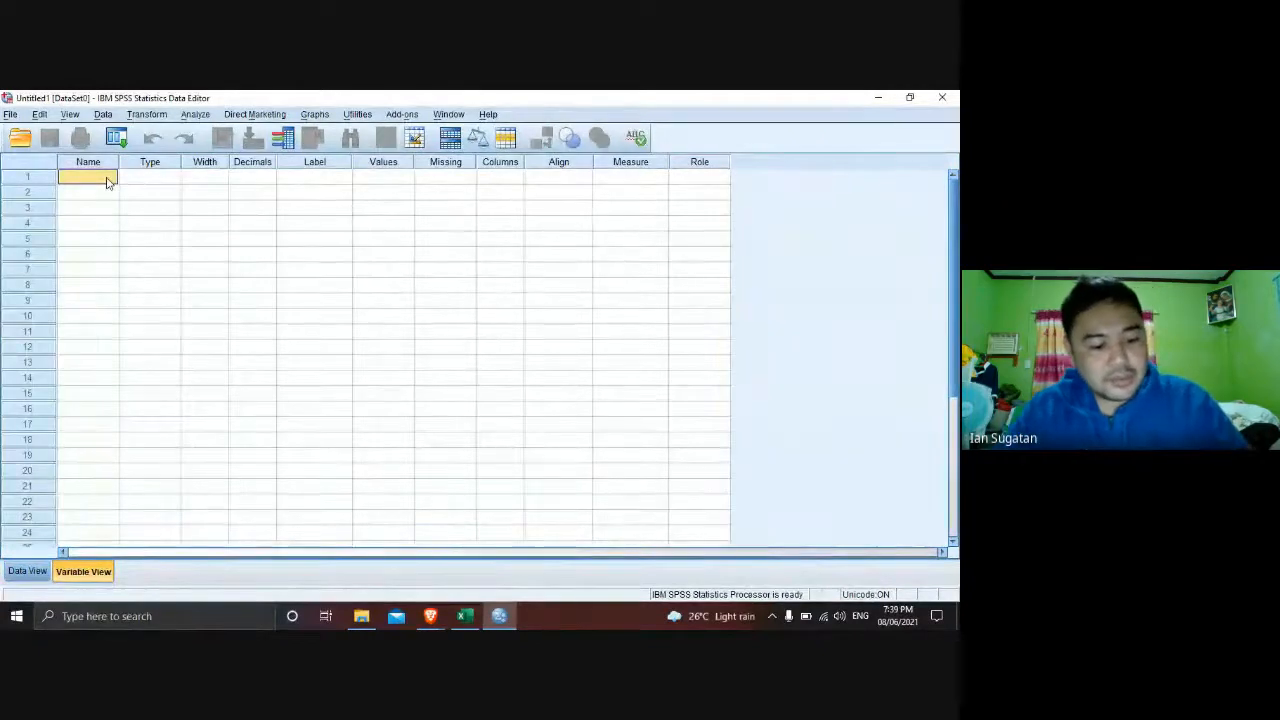
text(x)
click(93, 196)
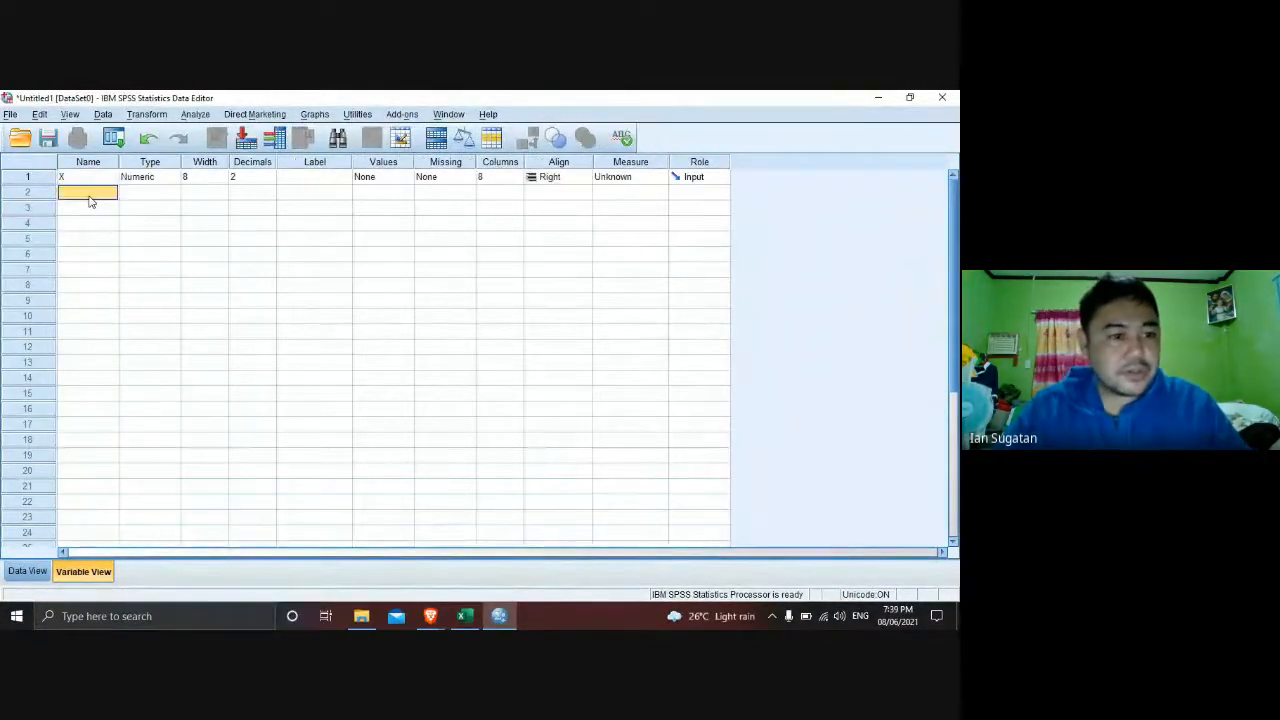
text(Y)
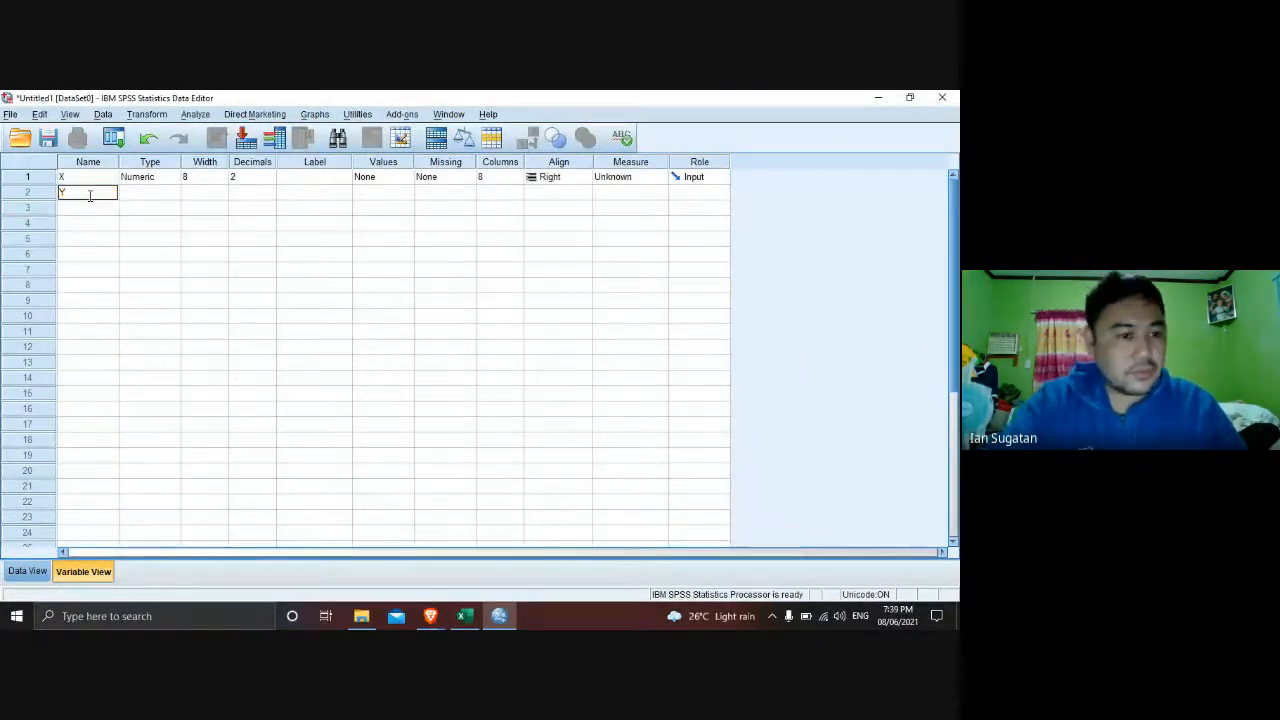
click(337, 240)
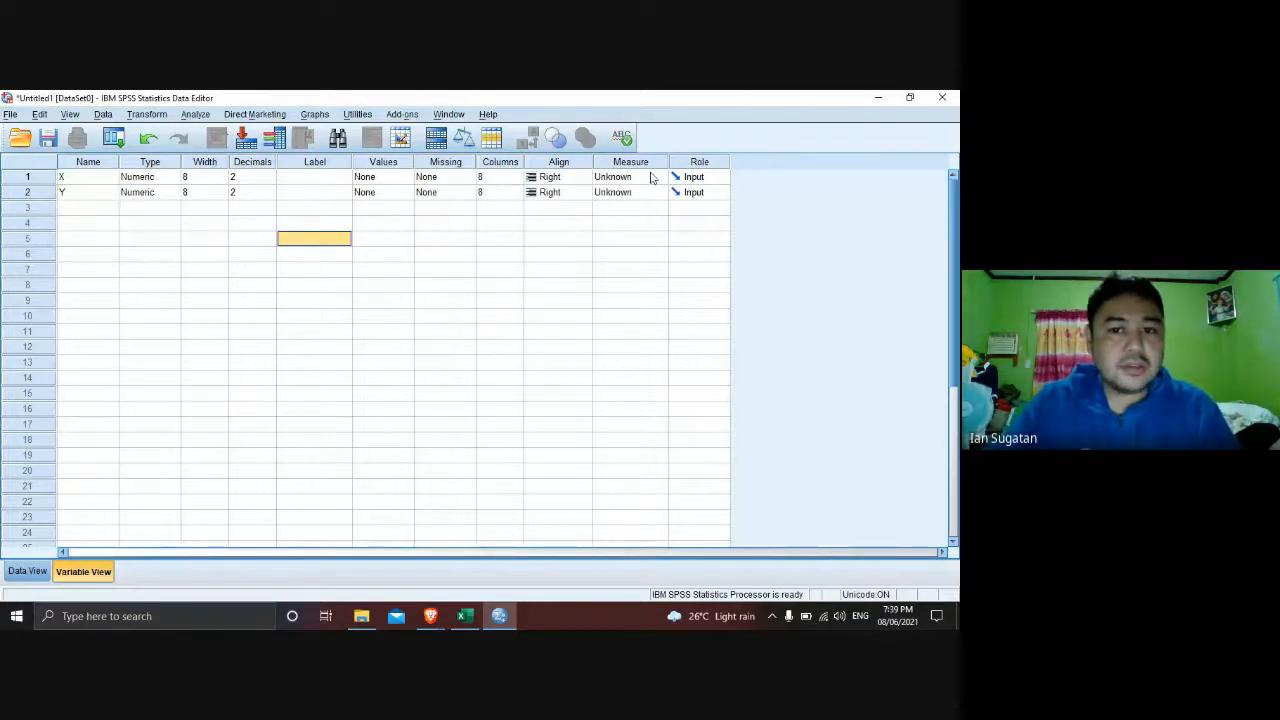
- Set the measurement level of both the X and Y variables to Scale
click(651, 177)
click(631, 199)
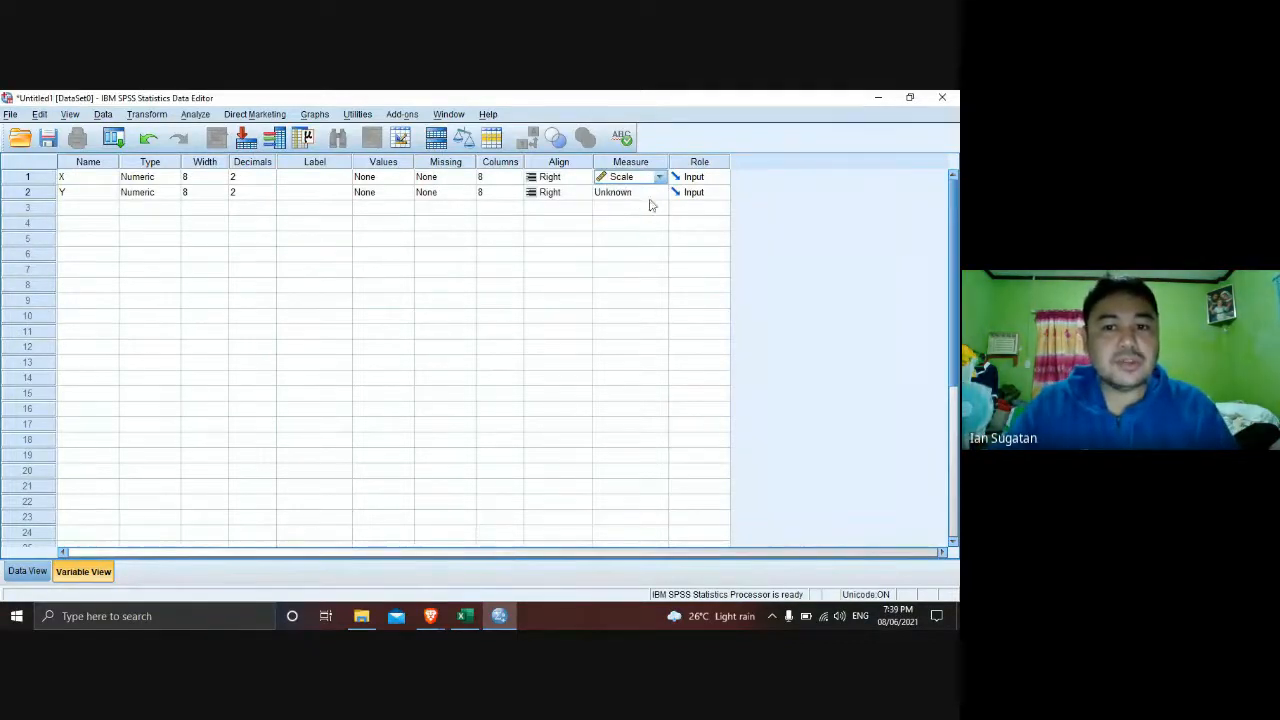
click(645, 192)
click(633, 208)
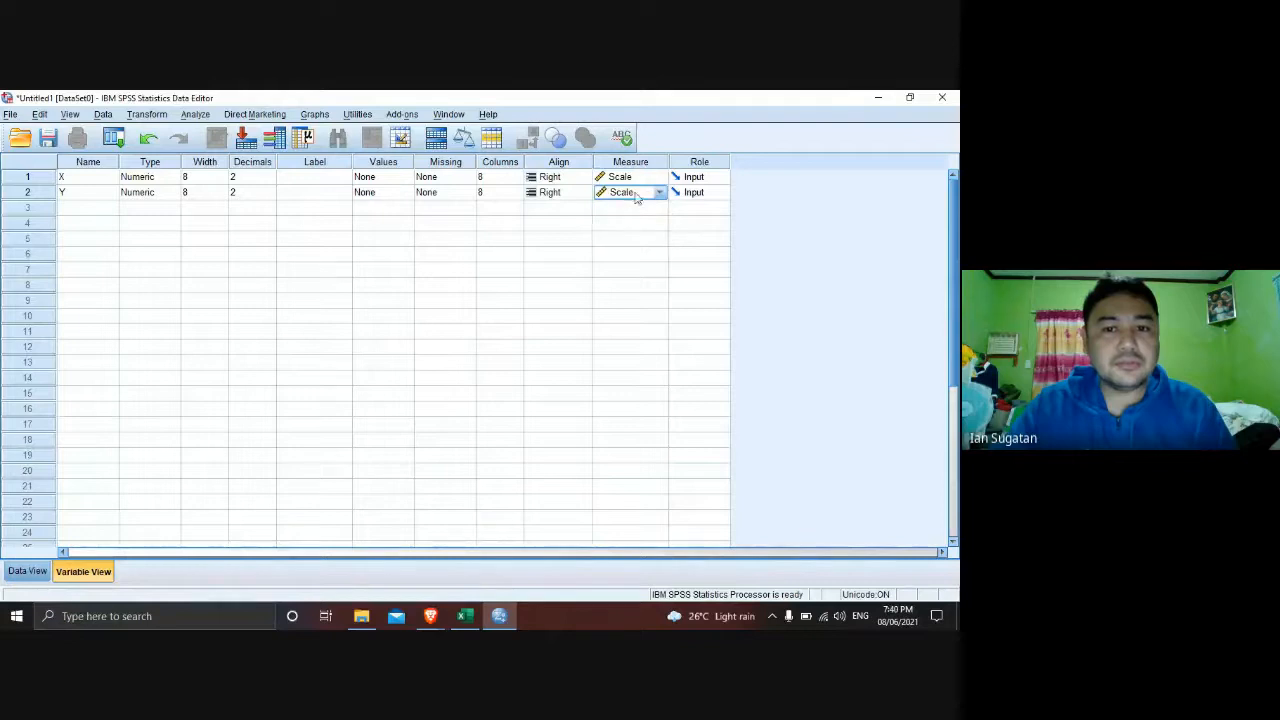
- Show the SPSS Data View, then copy the sample data in A1:B20 from Sheet1 of the Excel workbook
click(27, 571)
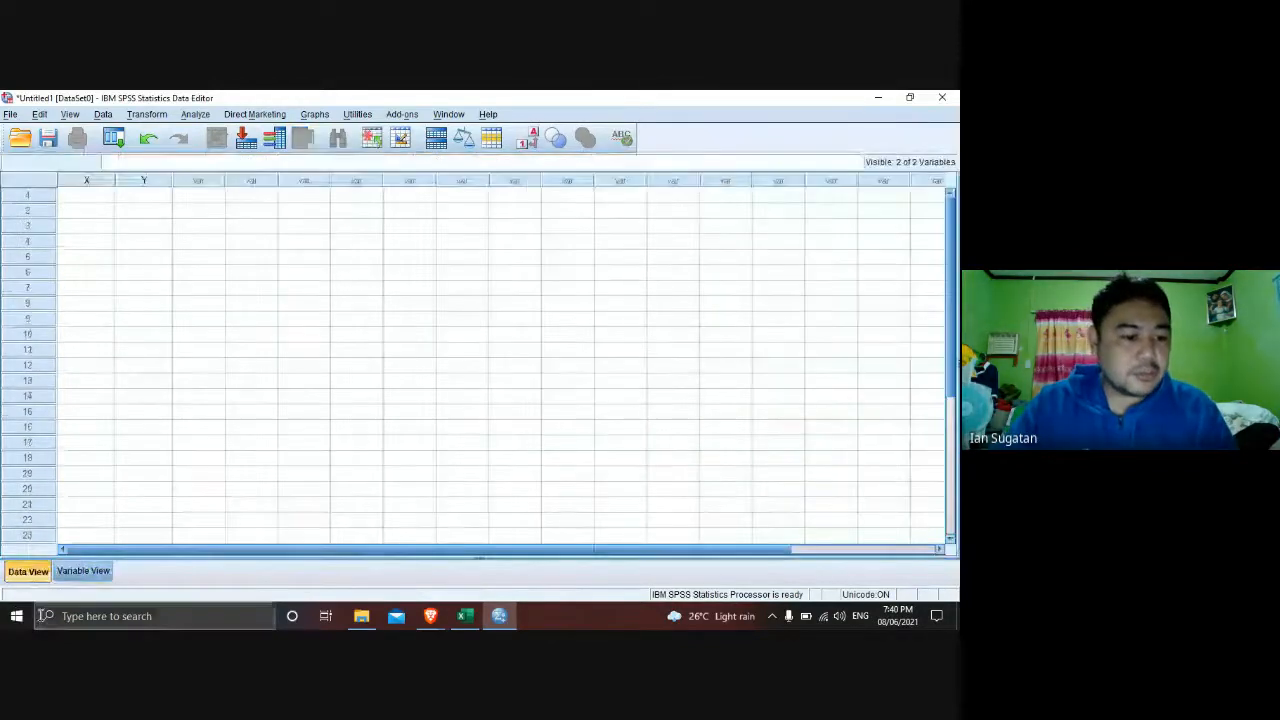
click(464, 617)
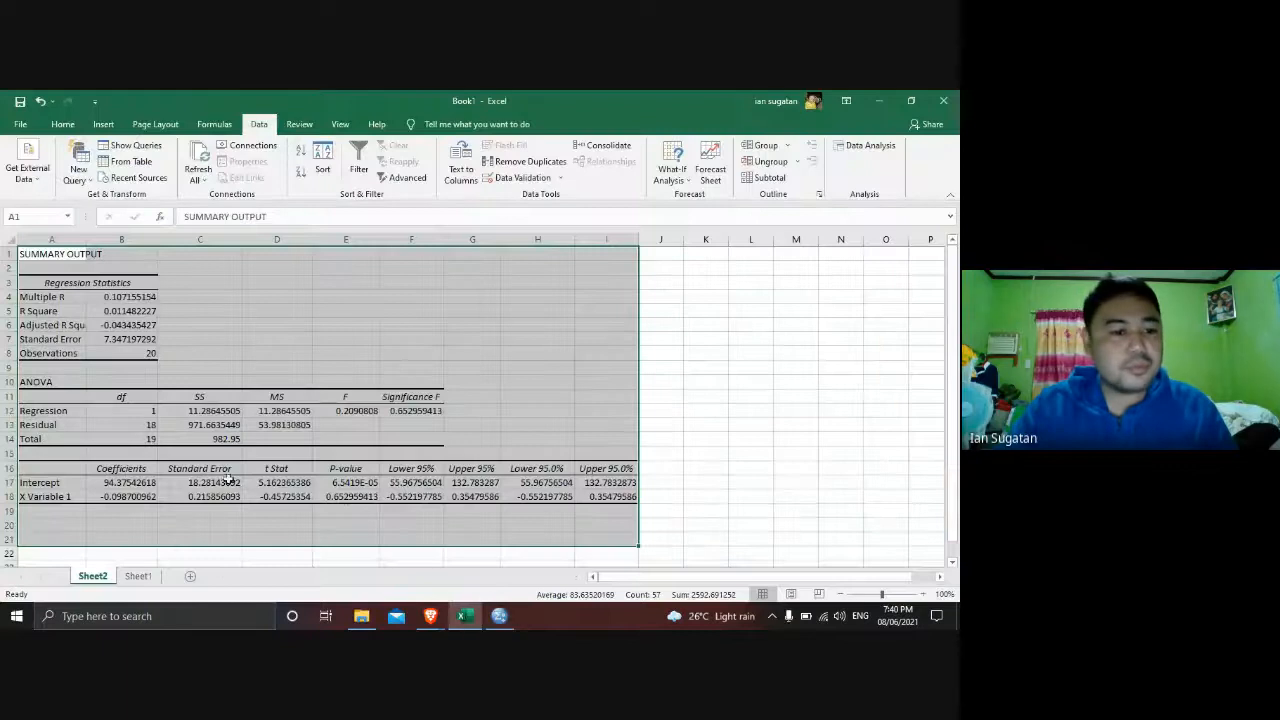
click(138, 576)
drag(40, 260, 86, 522)
right_click(78, 413)
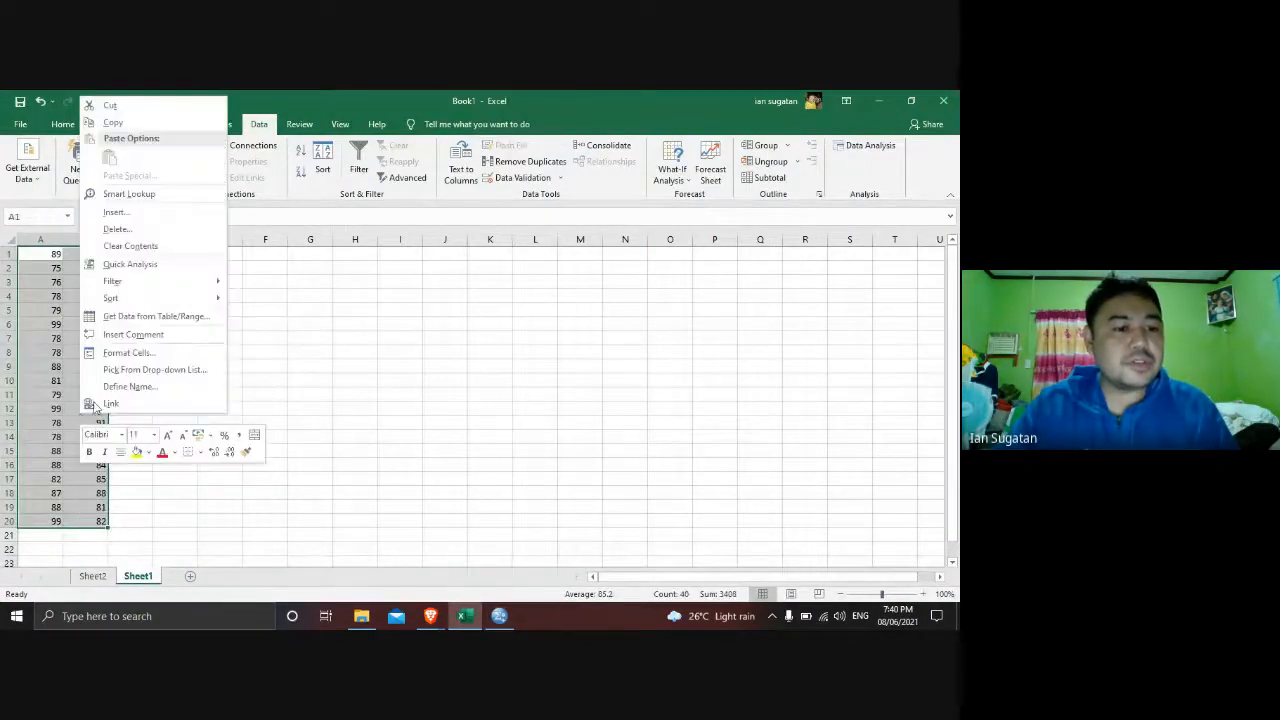
click(110, 122)
- Switch back to SPSS and paste the copied data into the X and Y columns starting at row 1
click(497, 616)
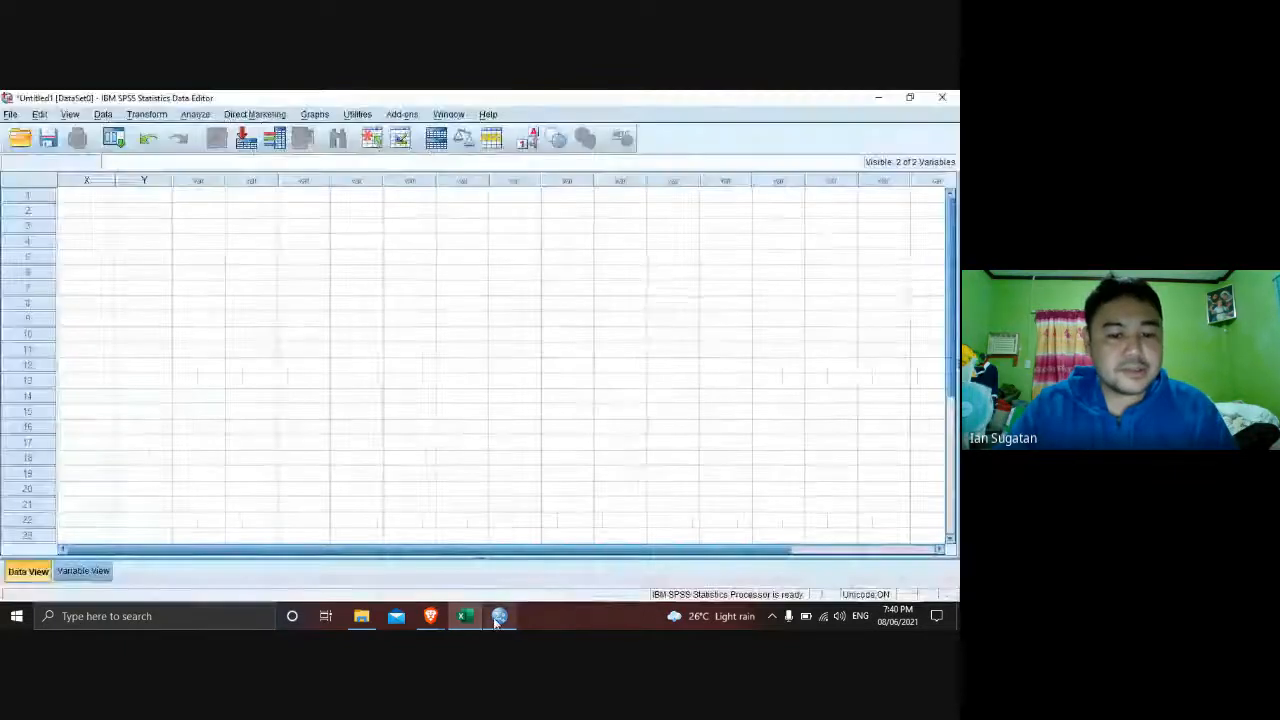
click(88, 197)
right_click(88, 197)
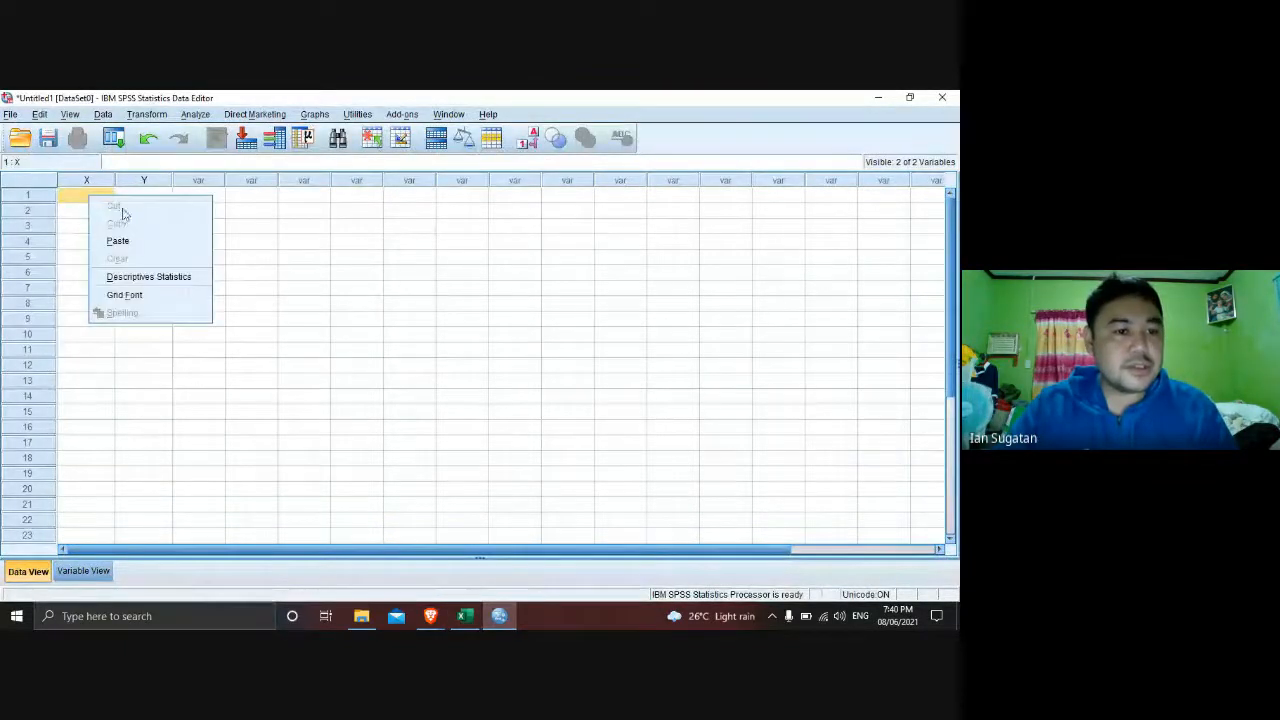
click(128, 241)
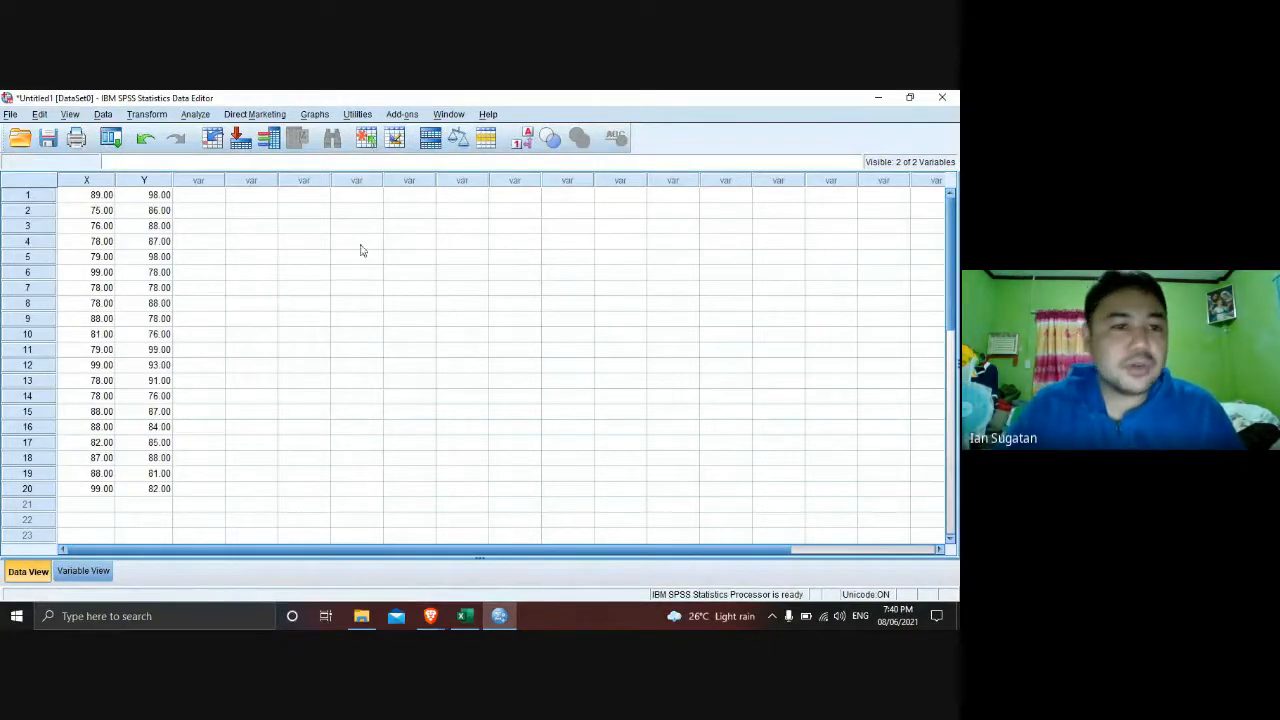
click(195, 115)
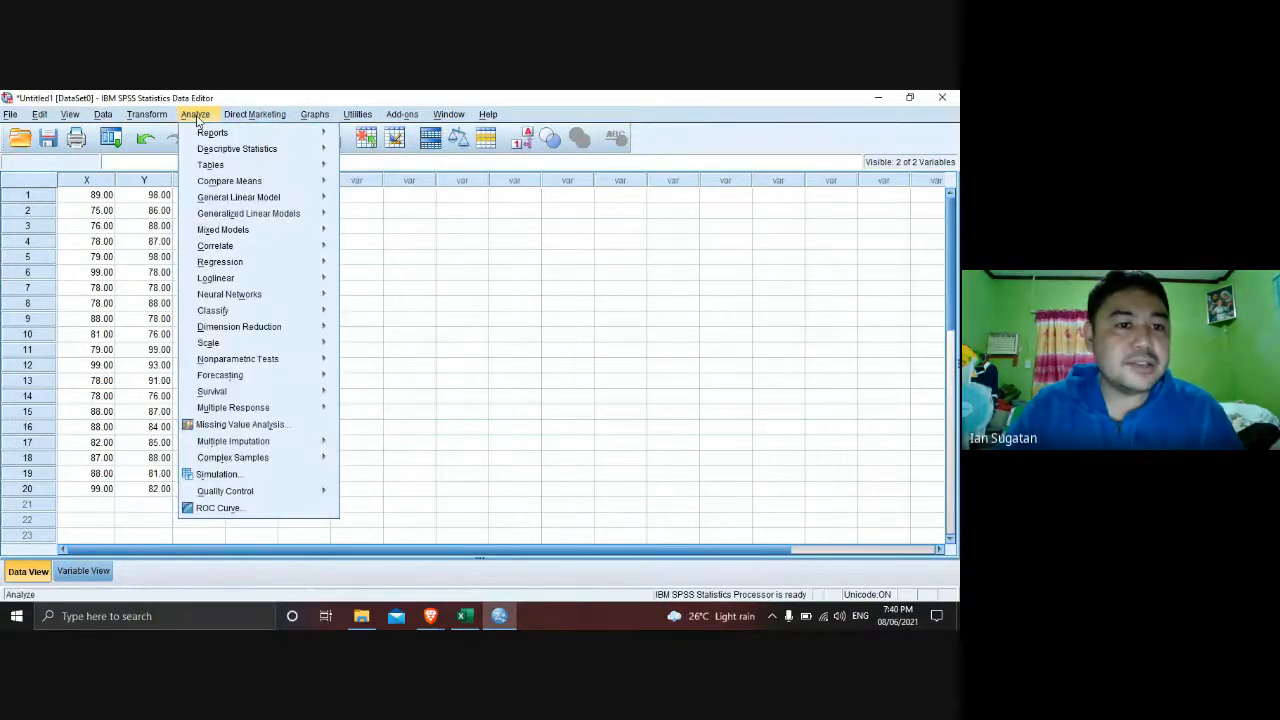
mouse_move(256, 268)
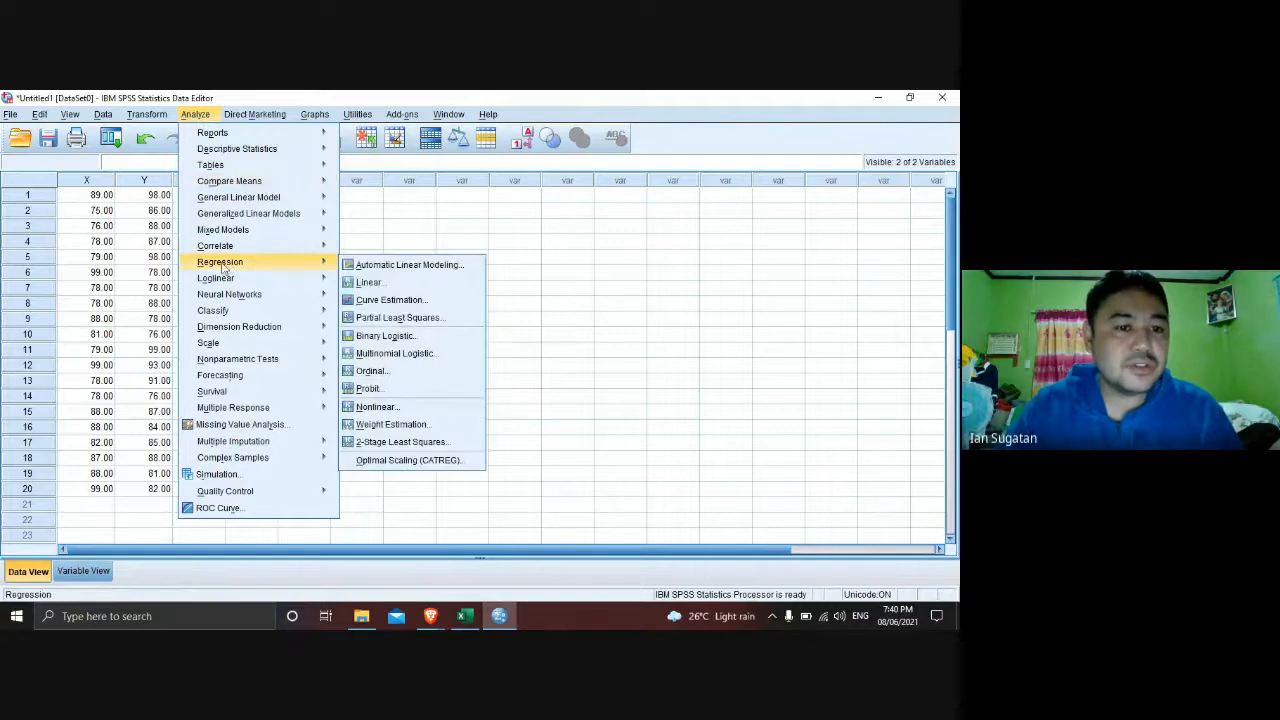
click(370, 283)
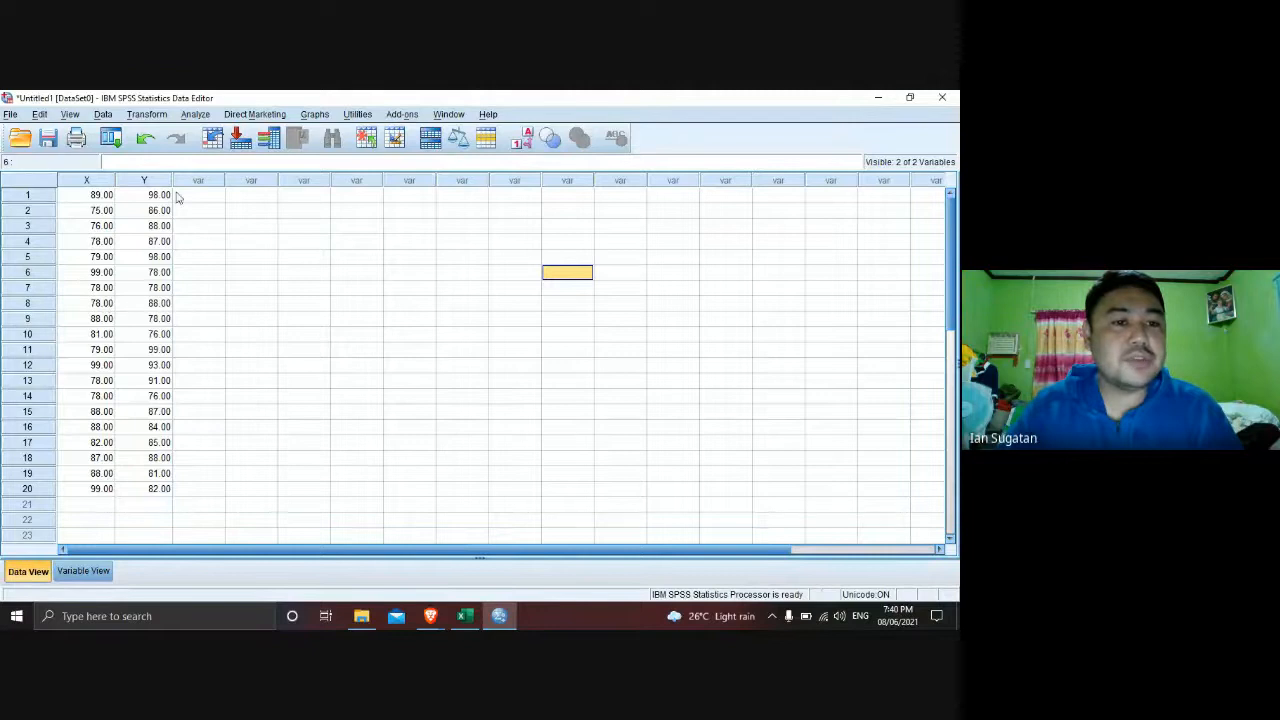
- Run a linear regression with Y as the dependent and X as the independent variable, using the Enter method
click(198, 114)
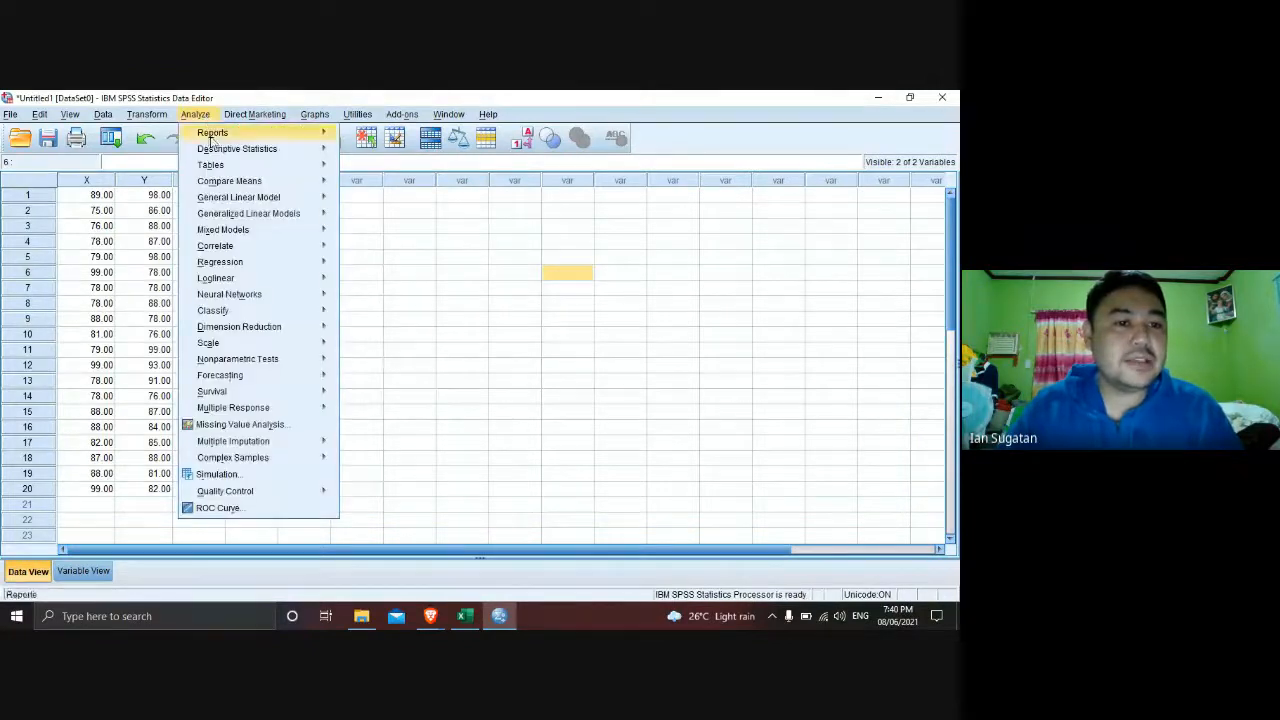
mouse_move(240, 247)
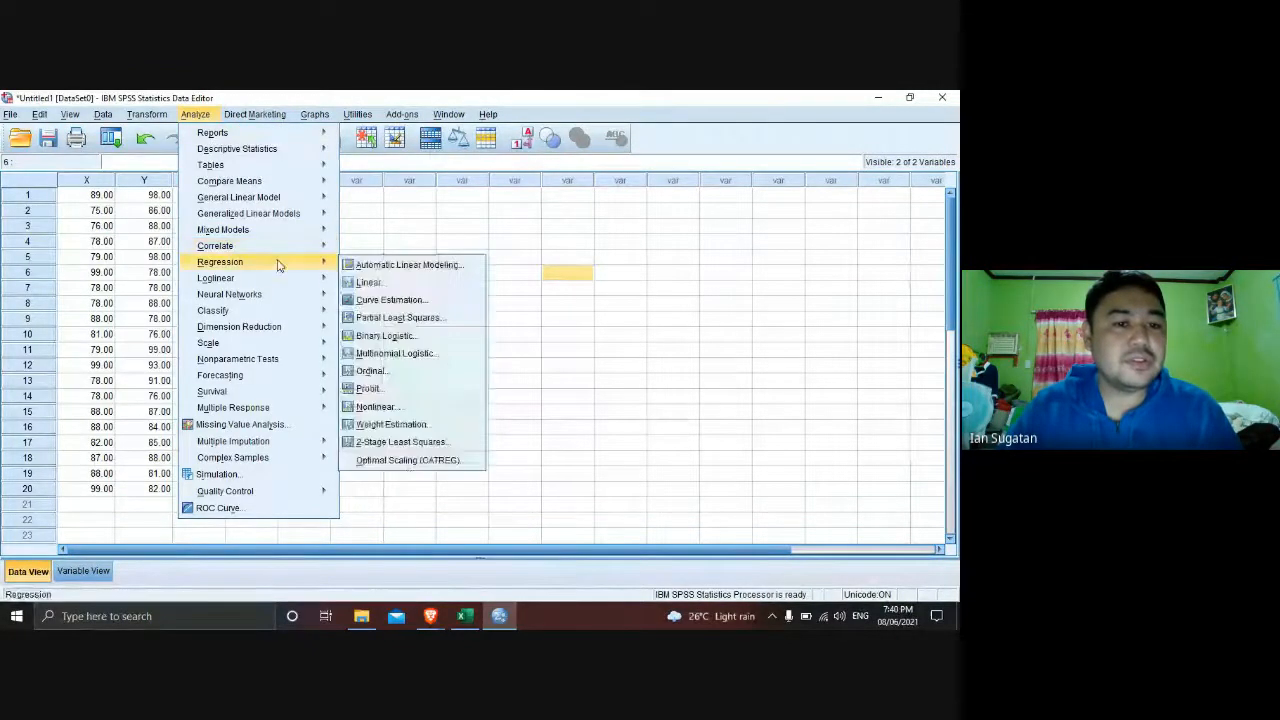
click(348, 283)
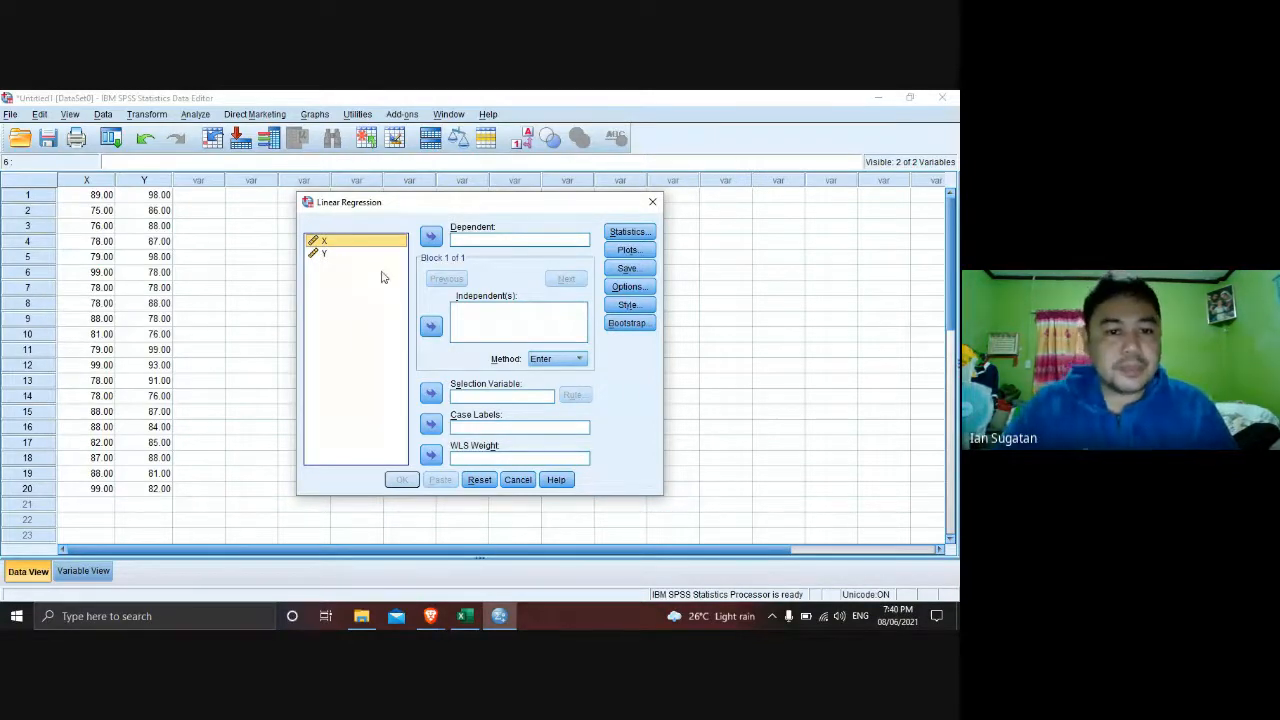
click(431, 325)
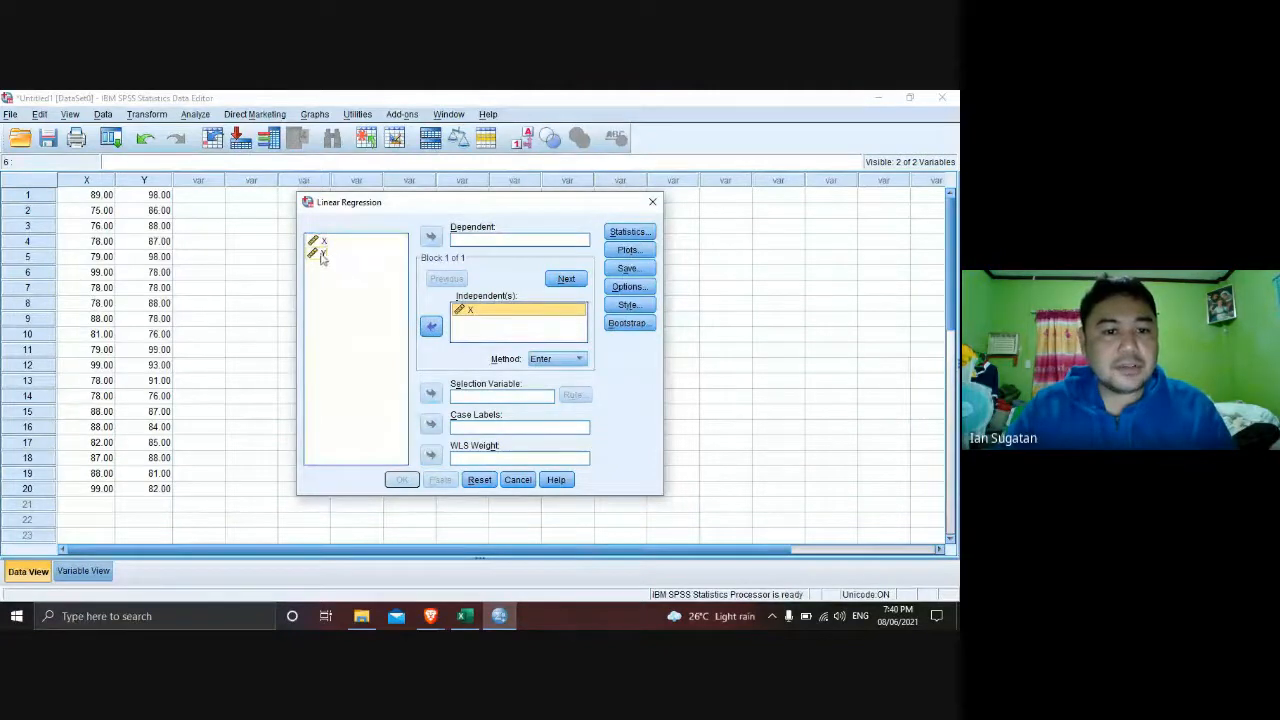
drag(322, 256, 452, 244)
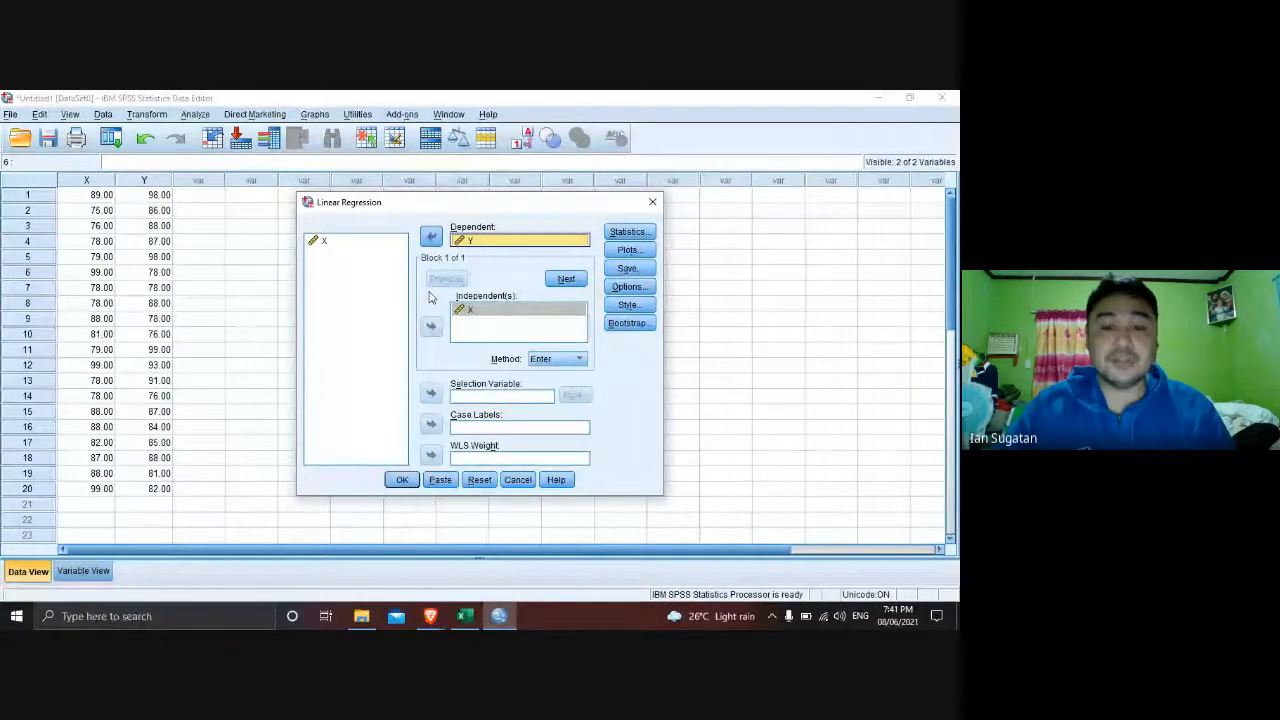
click(401, 481)
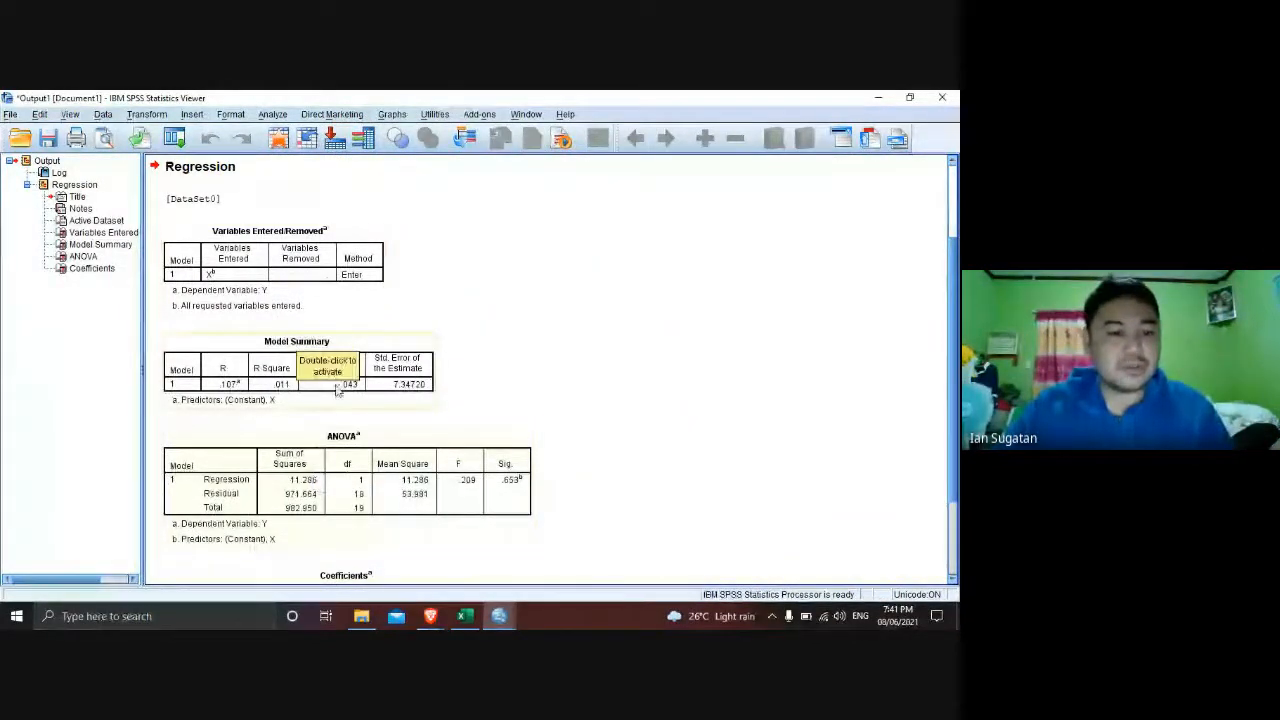
- Switch to Excel and widen column B of the regression summary on Sheet2
click(466, 616)
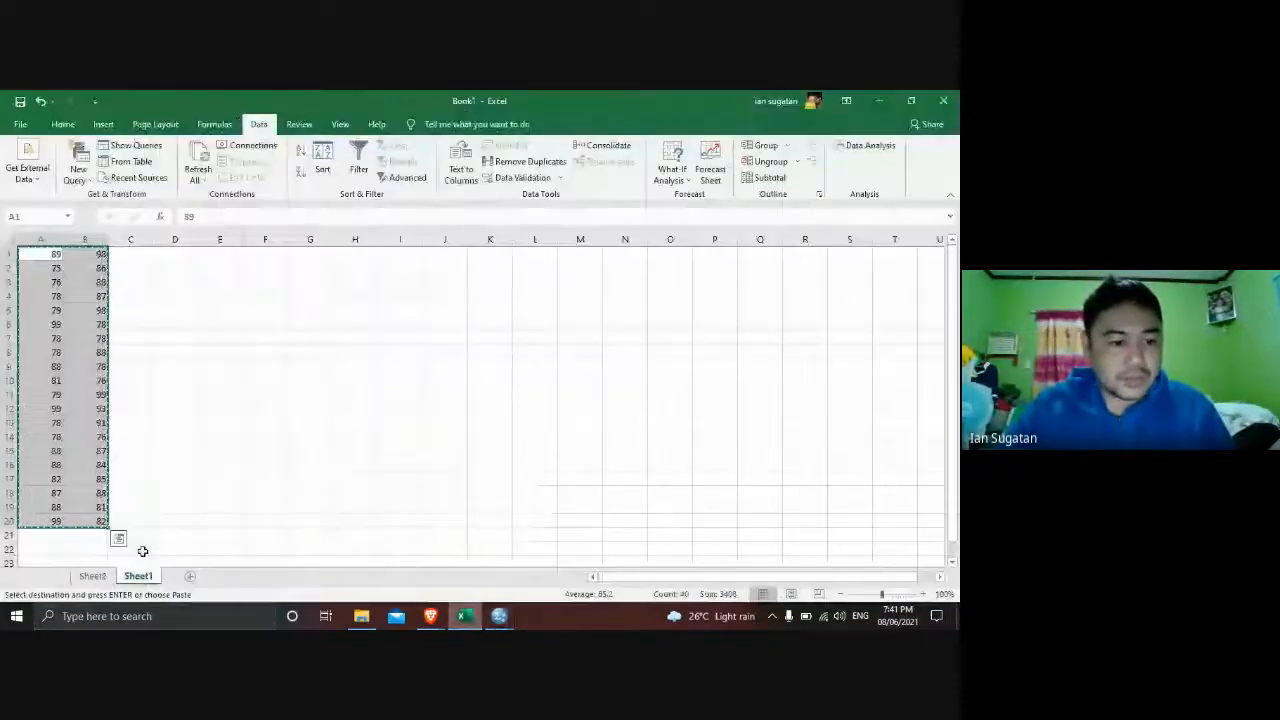
click(93, 577)
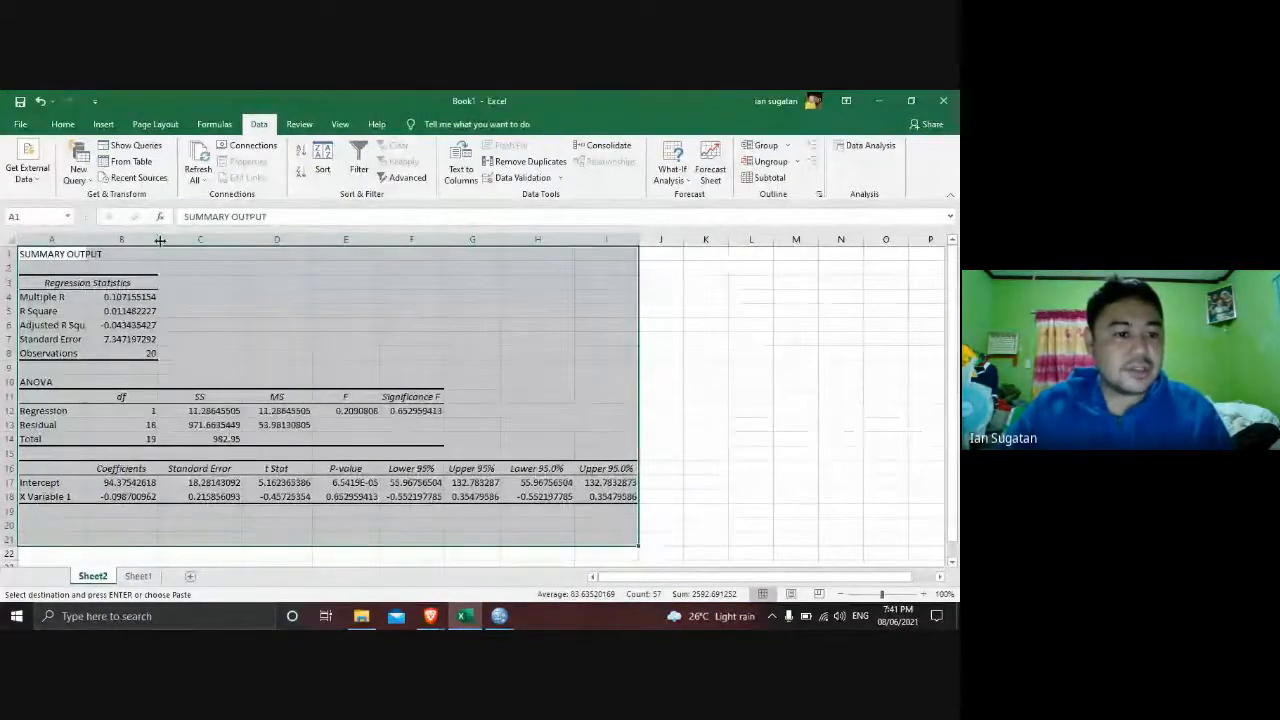
drag(160, 240, 178, 240)
- Compare the SPSS Model Summary with Excel's Regression Statistics, including the standard error in B7
click(466, 616)
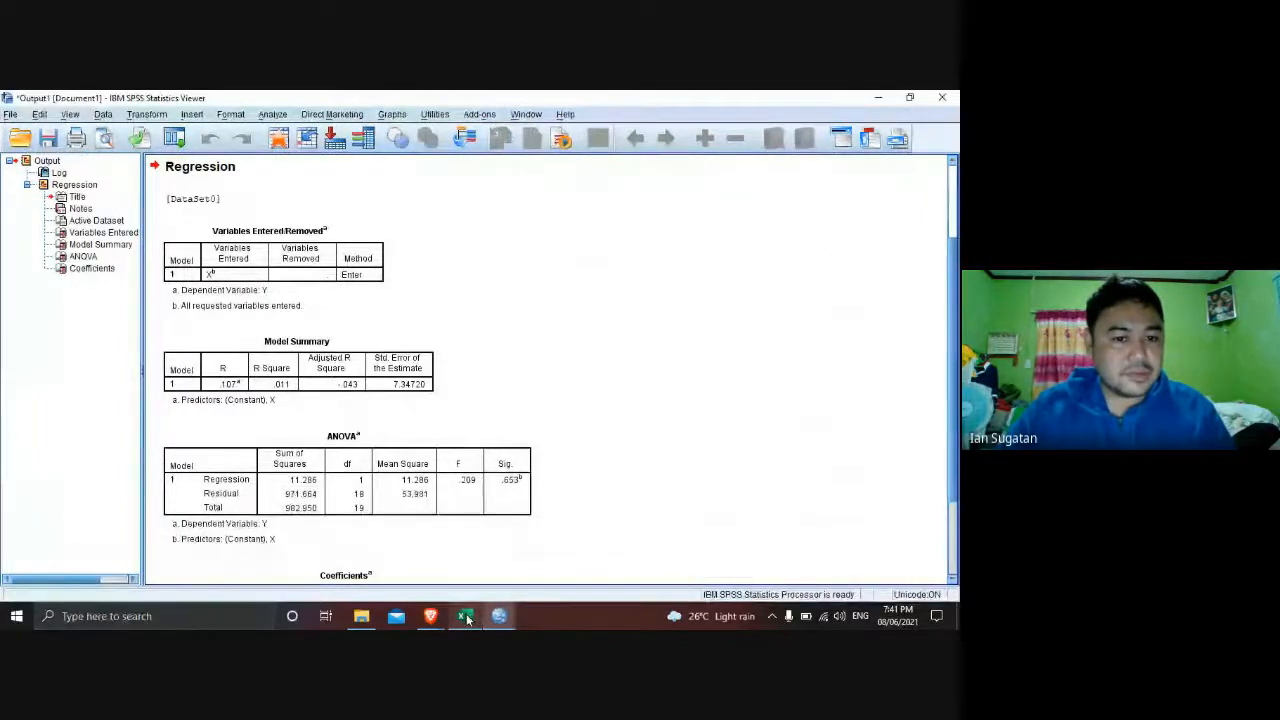
click(466, 616)
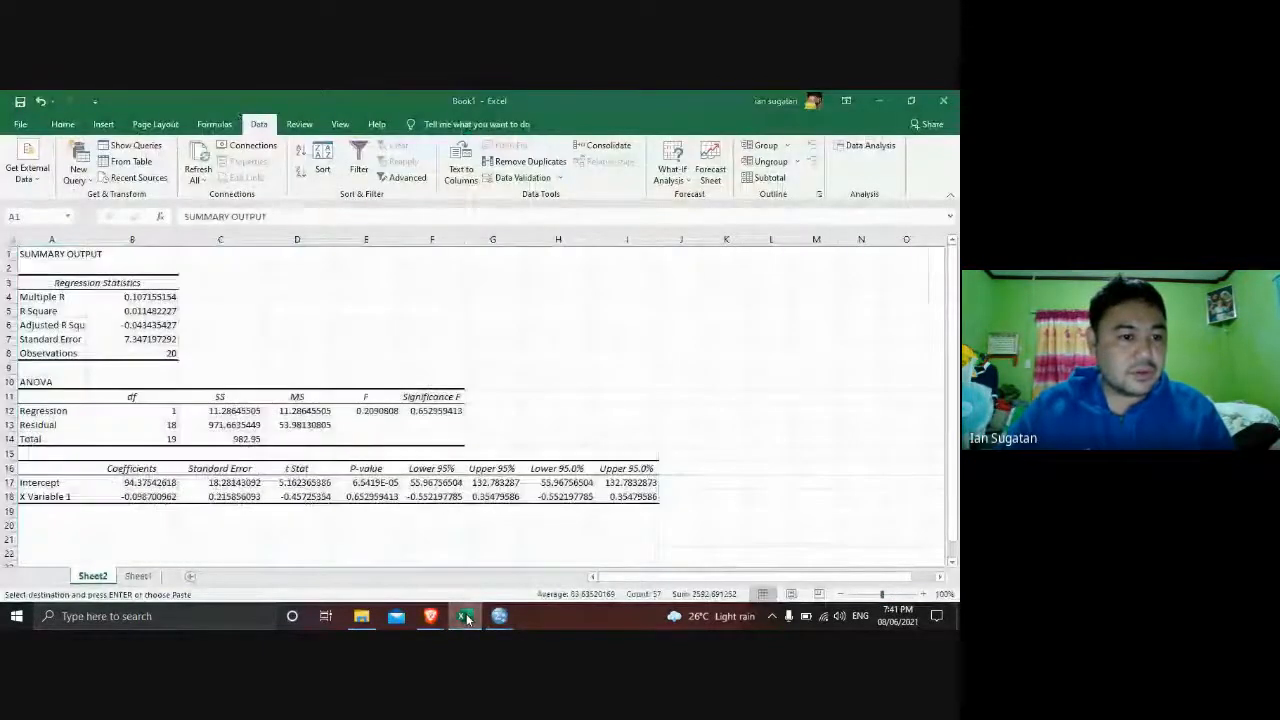
click(466, 616)
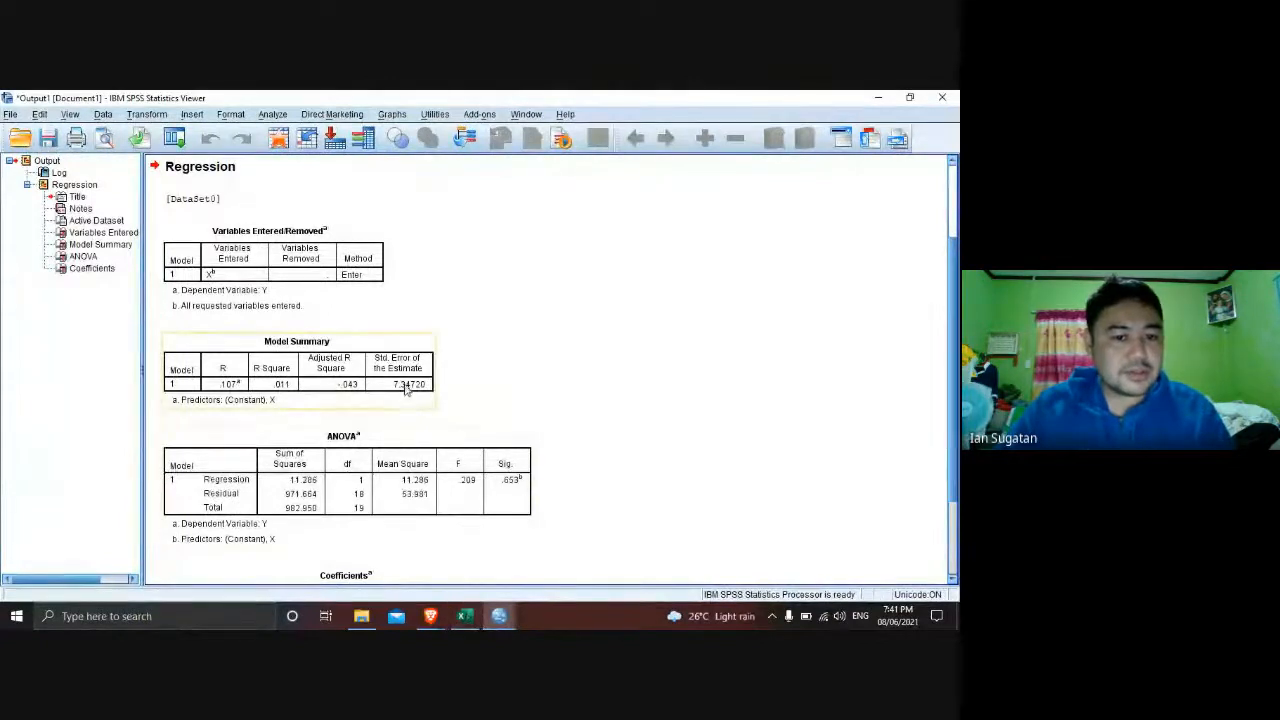
click(464, 616)
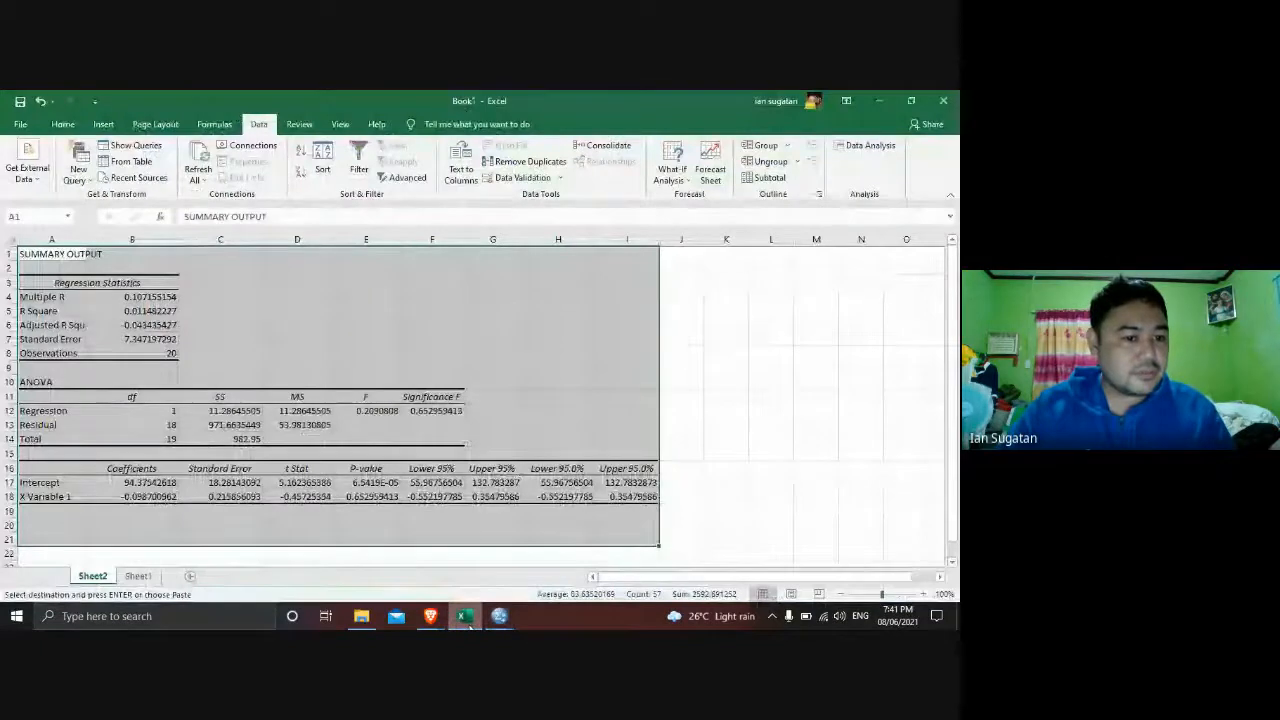
click(150, 341)
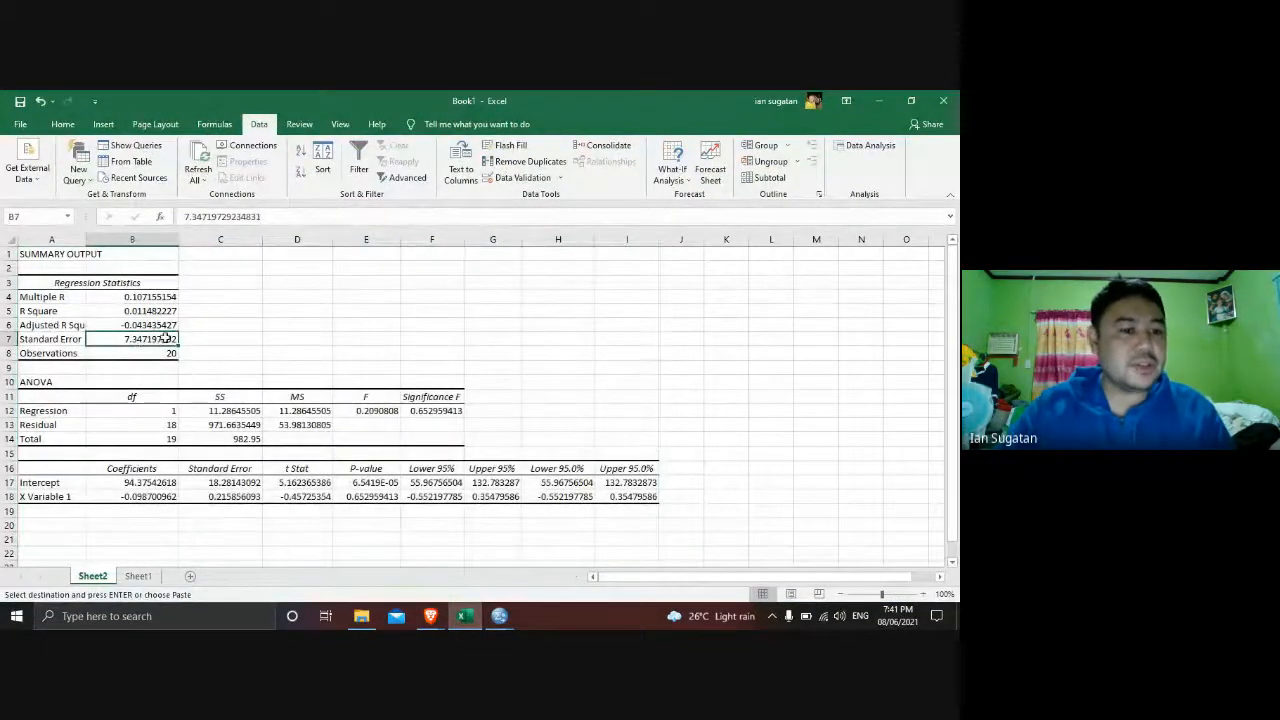
click(467, 617)
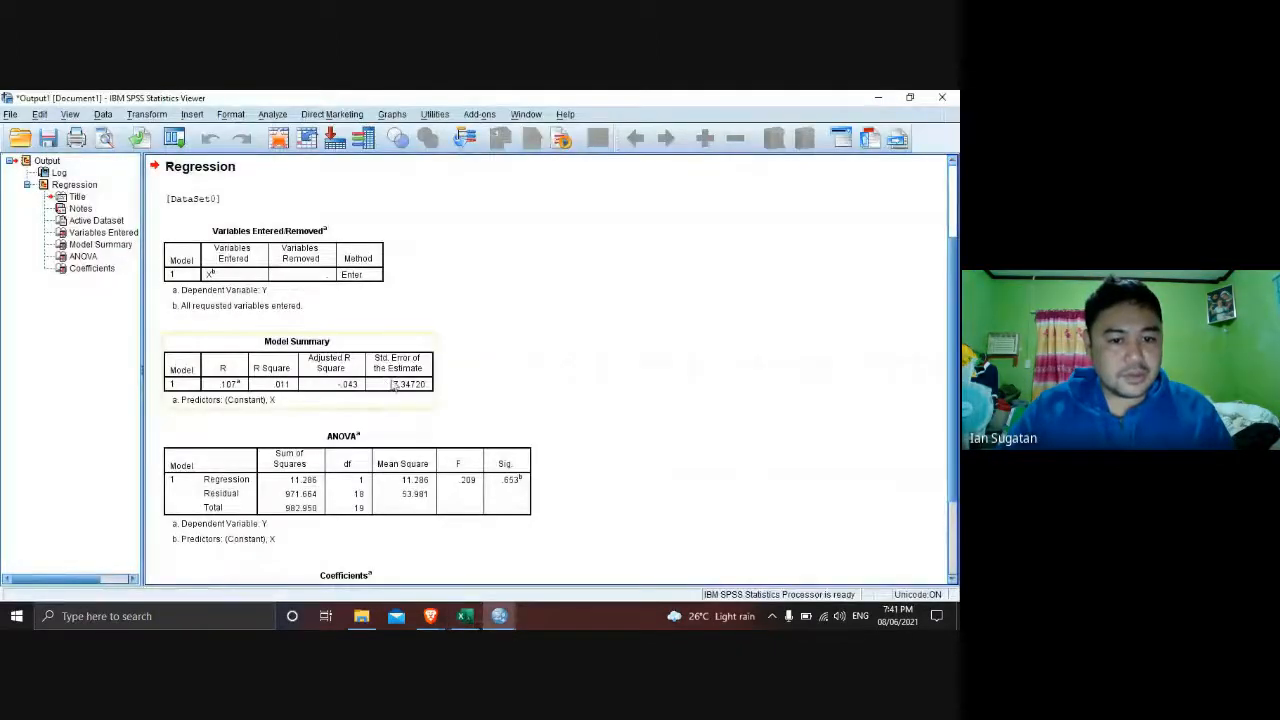
click(466, 615)
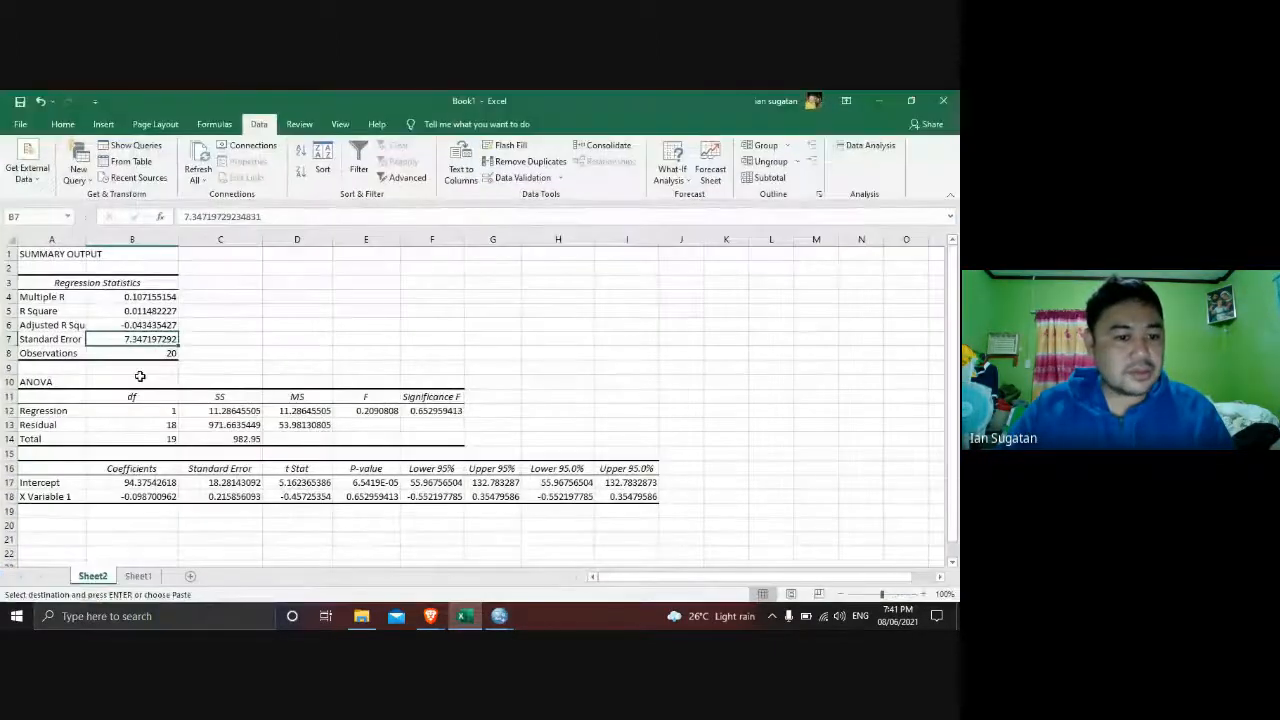
- Compare the significance value in the SPSS ANOVA table with Excel's Significance F in F12, returning to the SPSS output
click(499, 616)
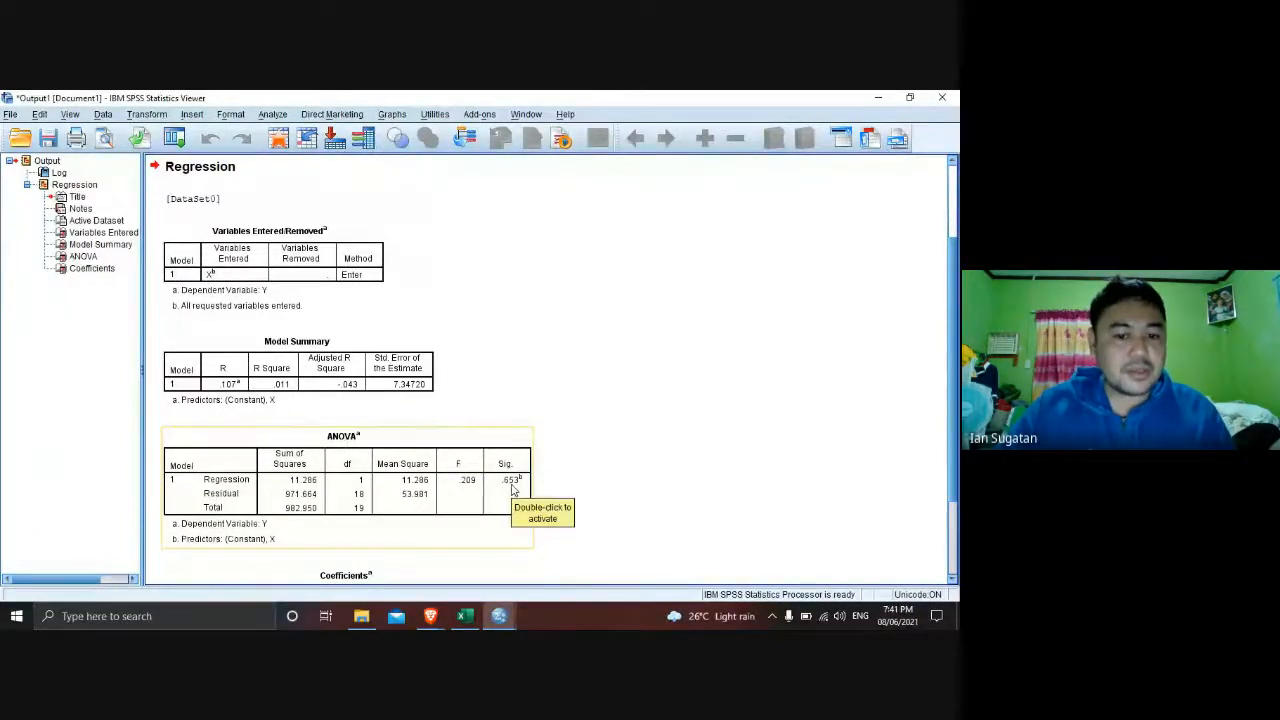
click(465, 616)
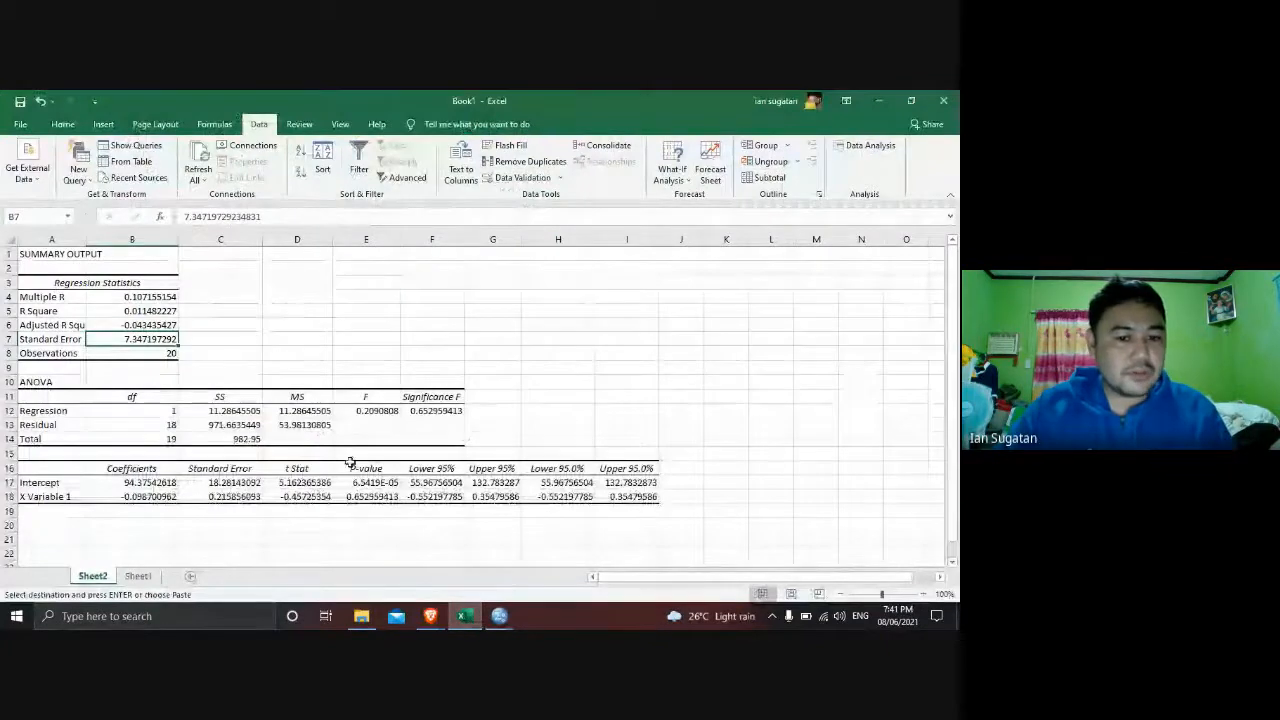
click(430, 410)
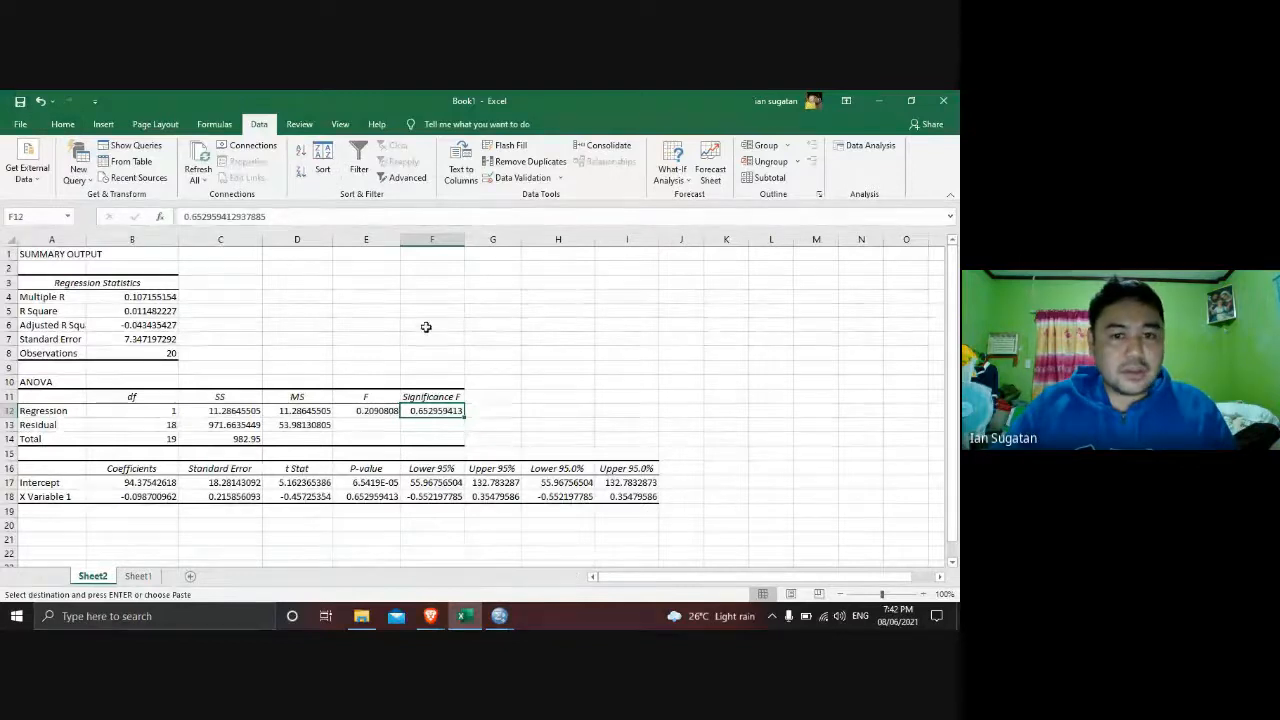
click(499, 615)
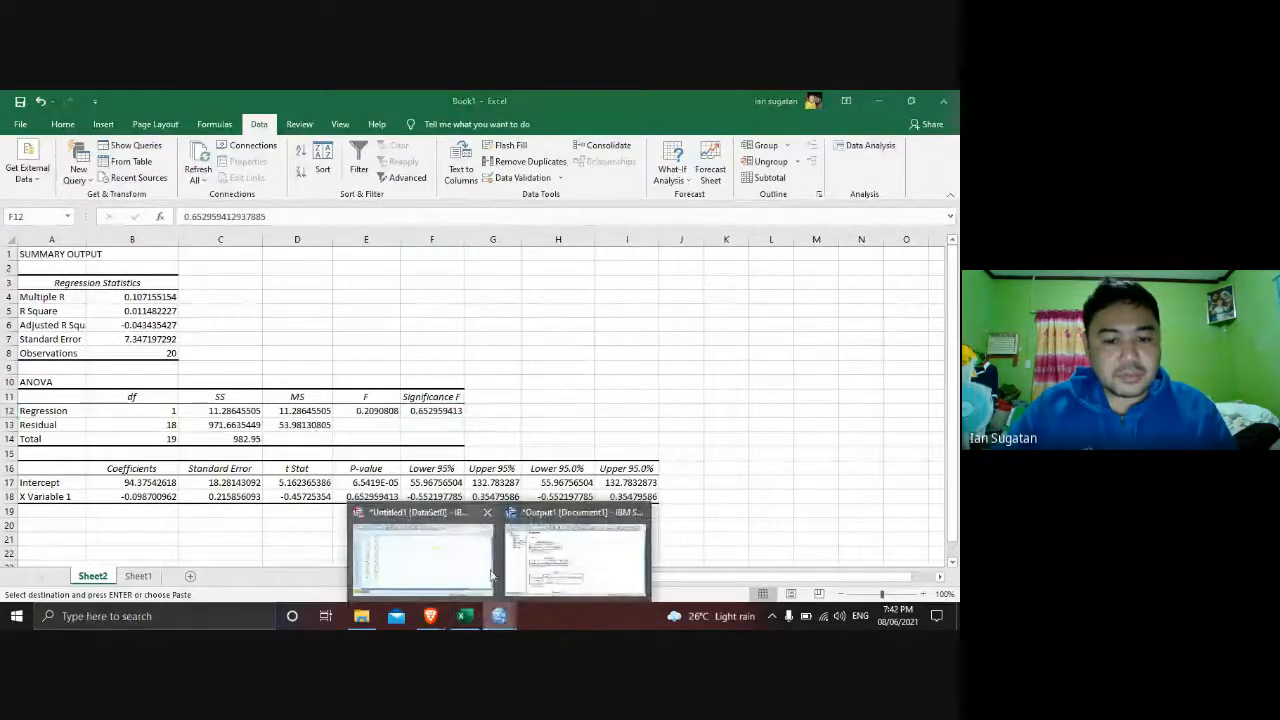
click(547, 572)
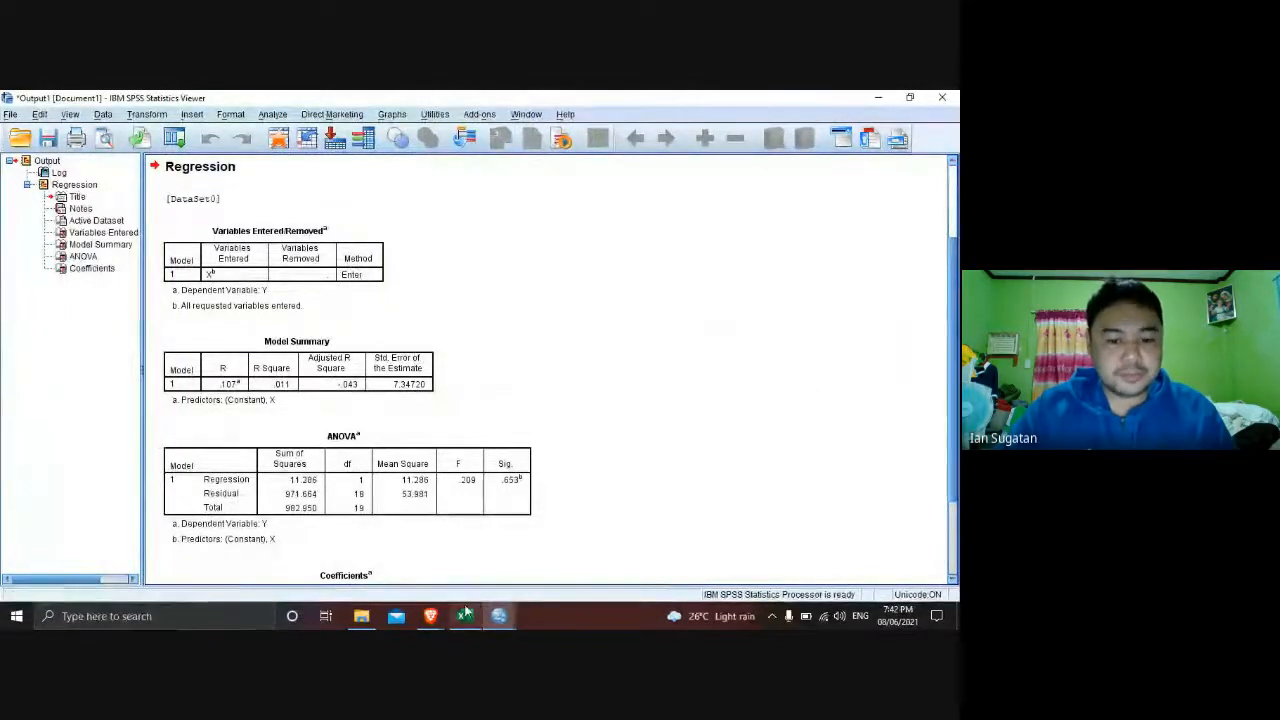
- Switch to the Google Meet window for the 16th Session IT 221 in the browser
click(432, 616)
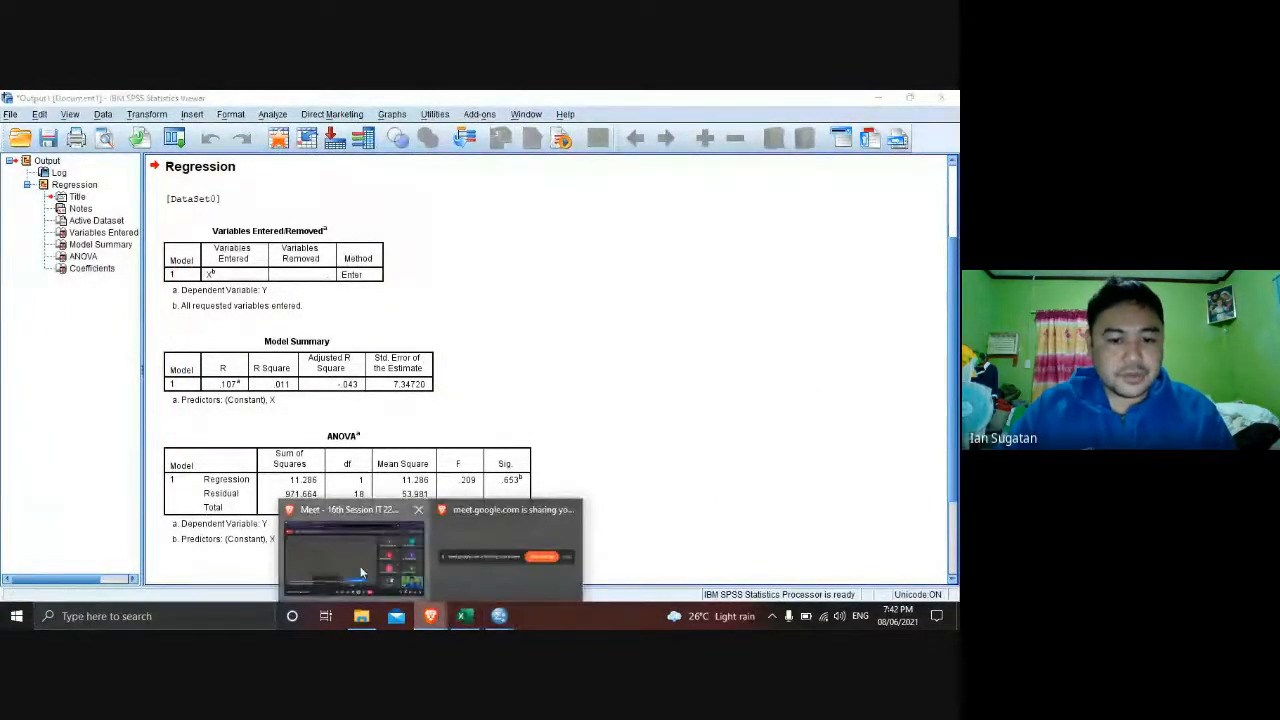
click(360, 566)
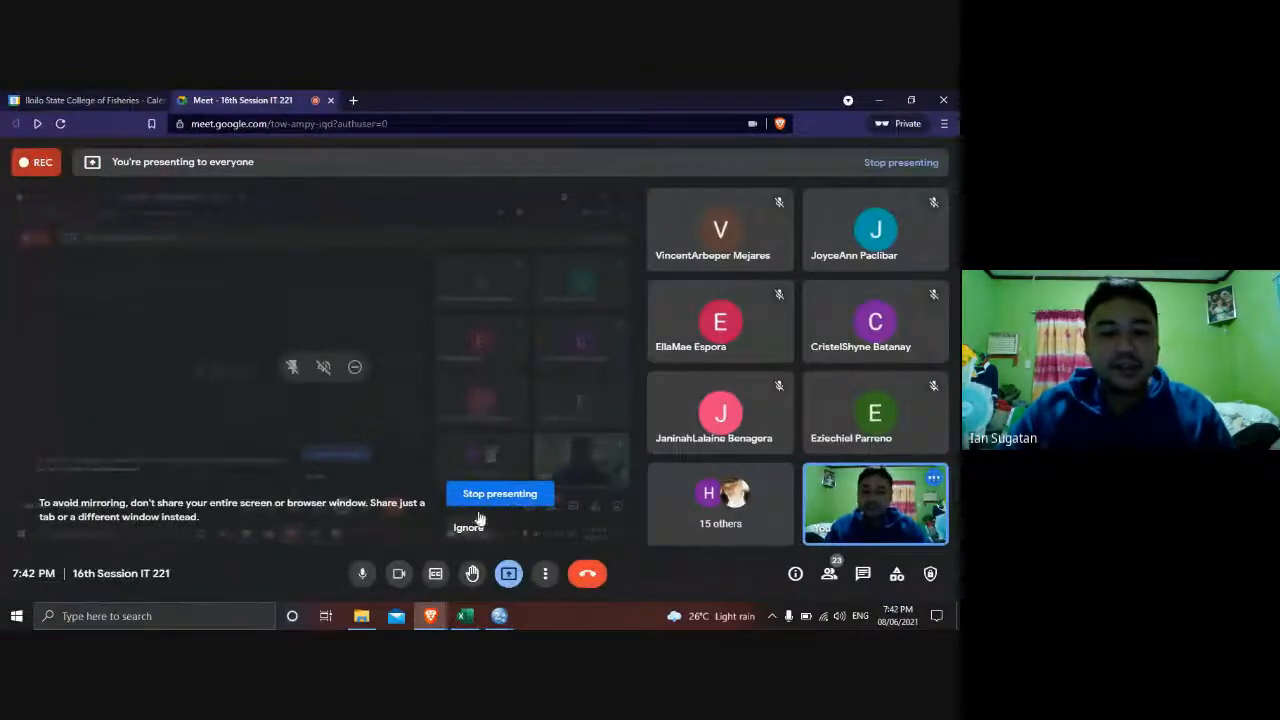